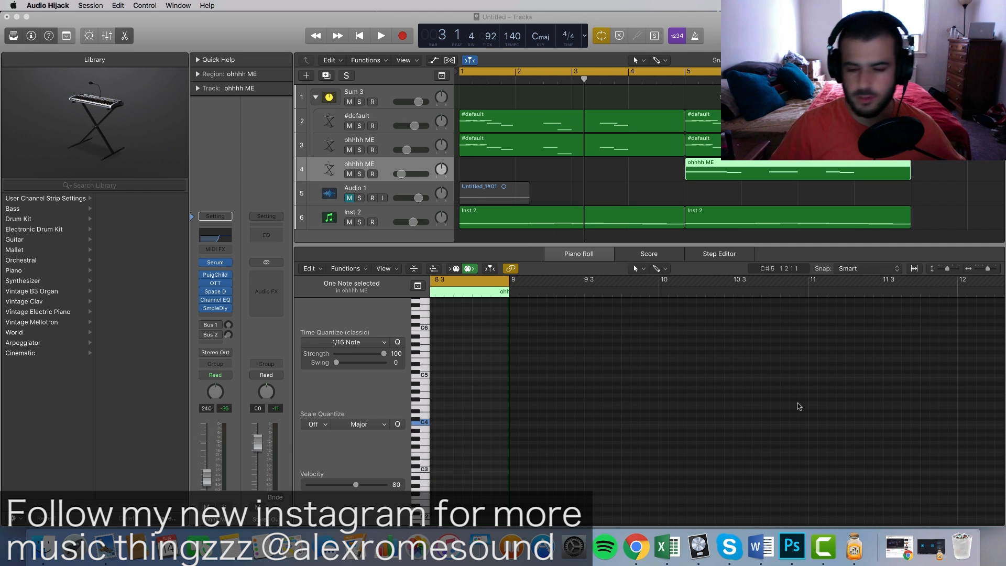
Switch to Chrome to view the YouTube page for Martin Garrix & Troye Sivan - There For You, and return to Logic Pro.
click(899, 547)
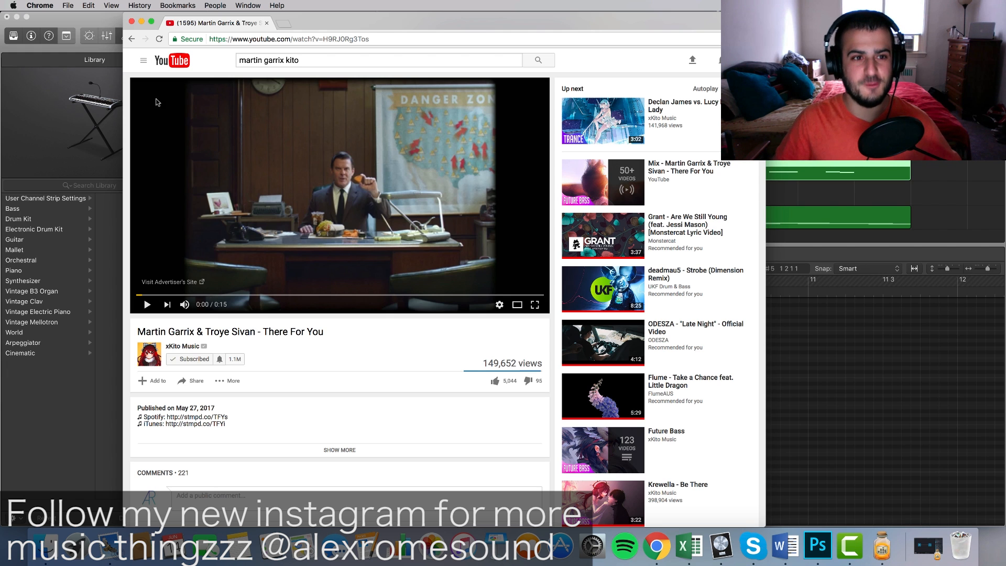
click(142, 22)
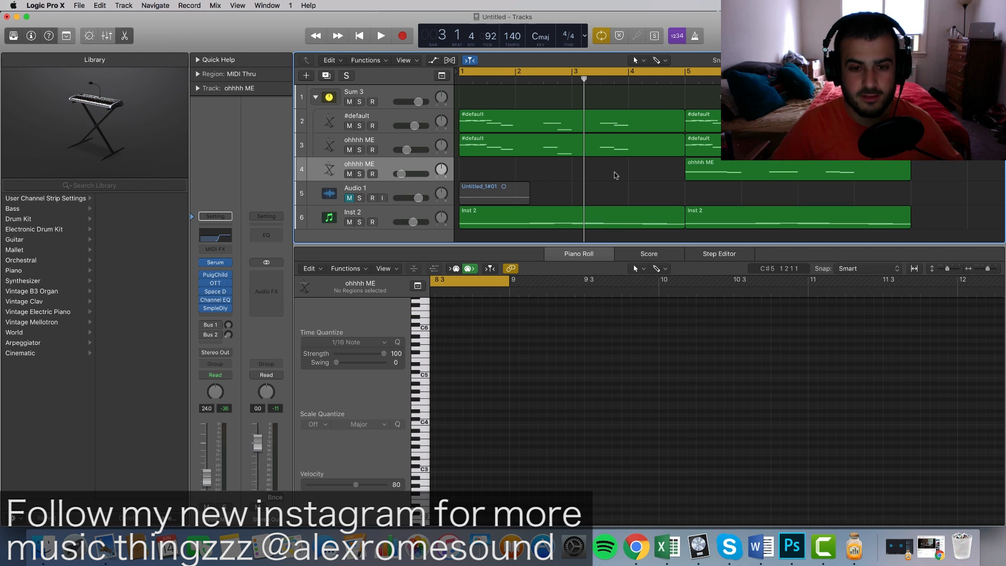
Play the whole arrangement from the beginning and stop playback around bar 8.
key(Return)
key(space)
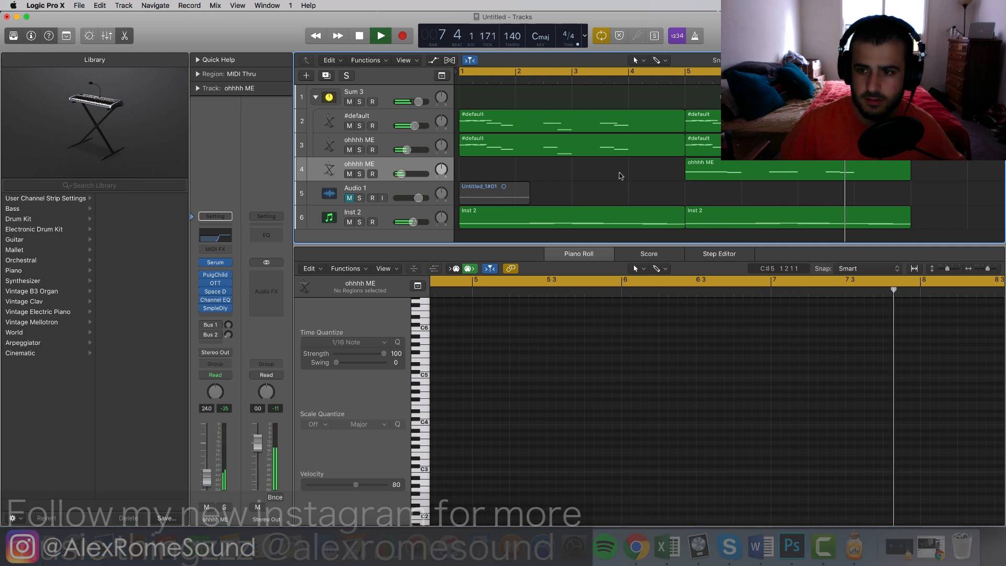
key(space)
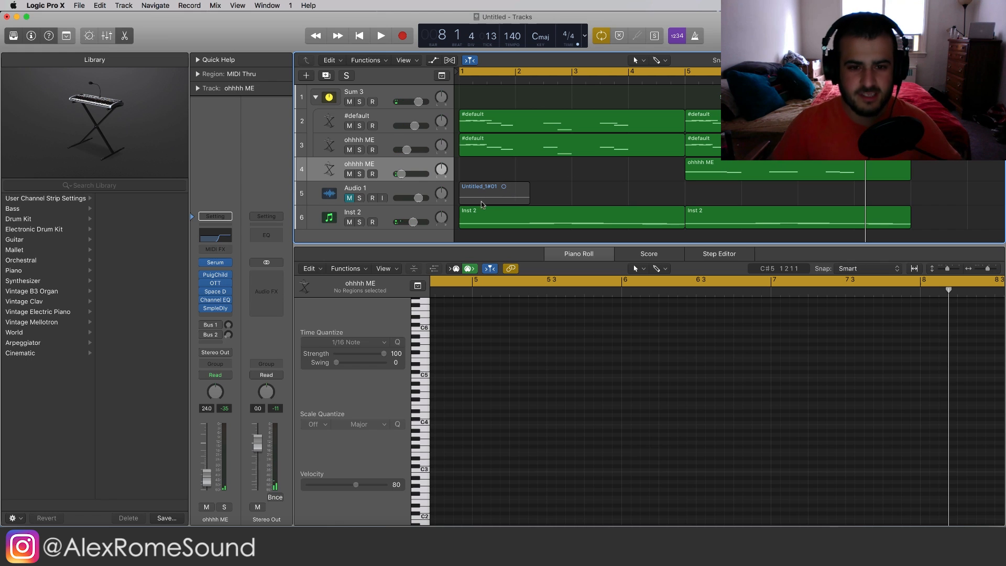
Listen to the opening bars with the Inst 2 track muted and again with it unmuted.
click(349, 222)
key(space)
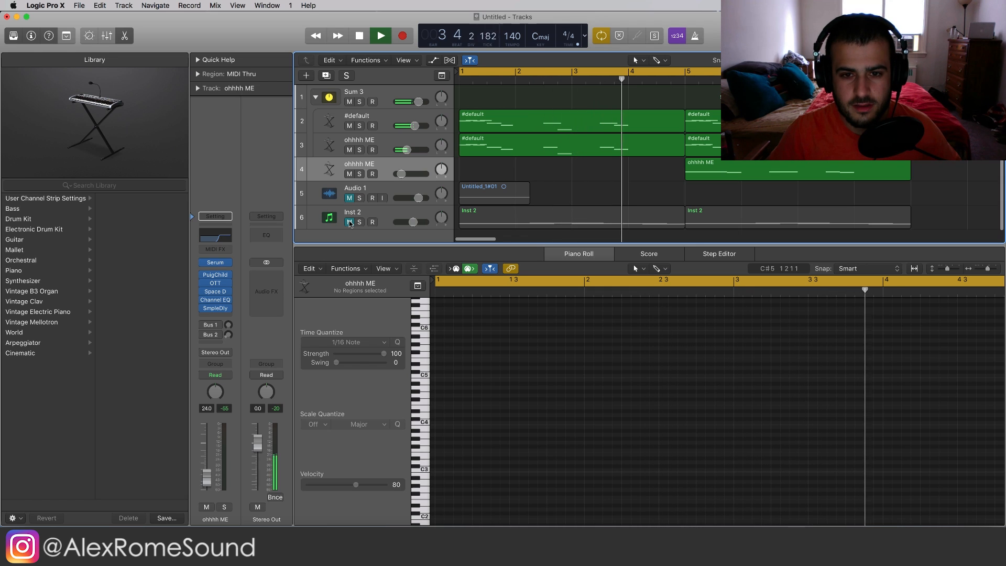
key(space)
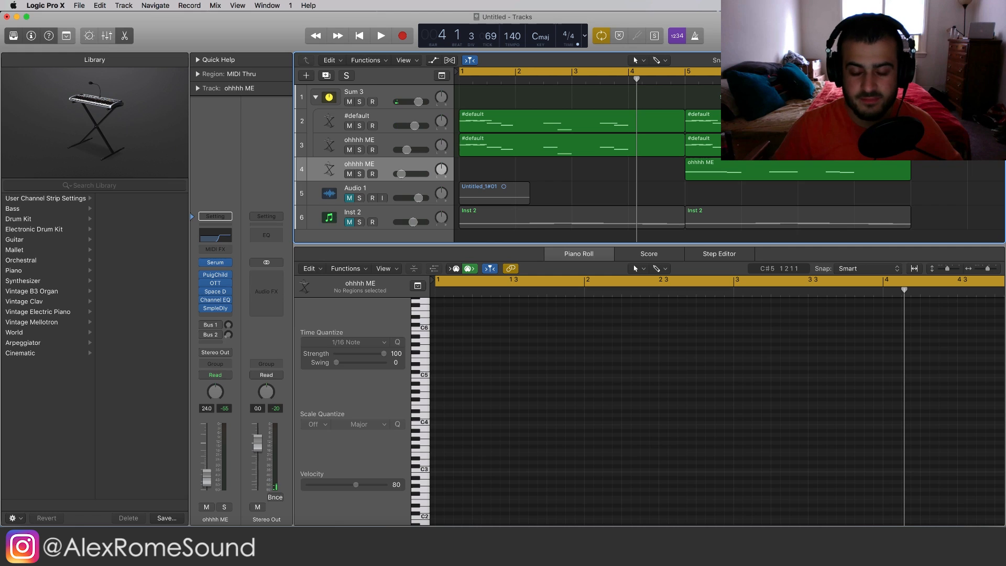
click(350, 222)
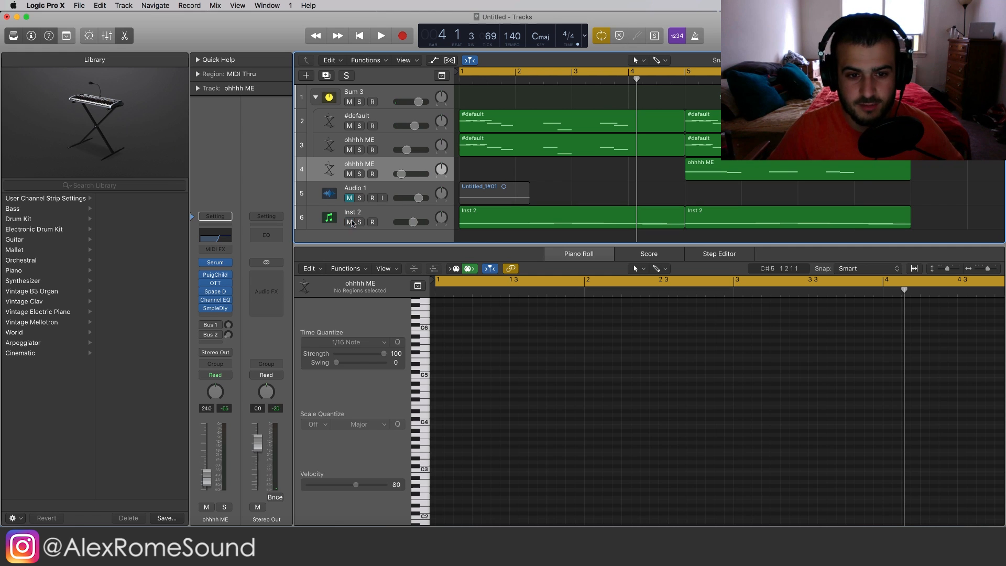
key(space)
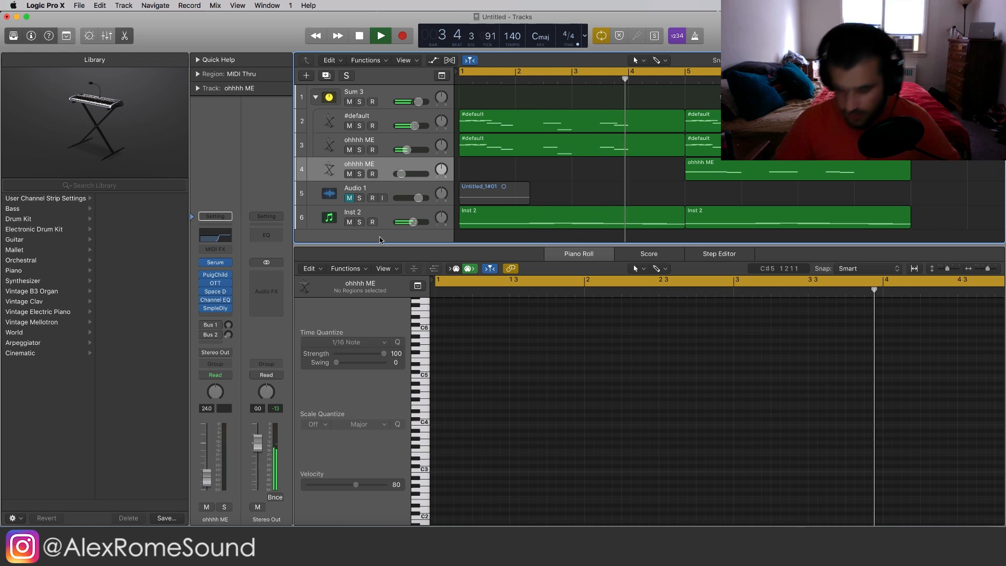
key(space)
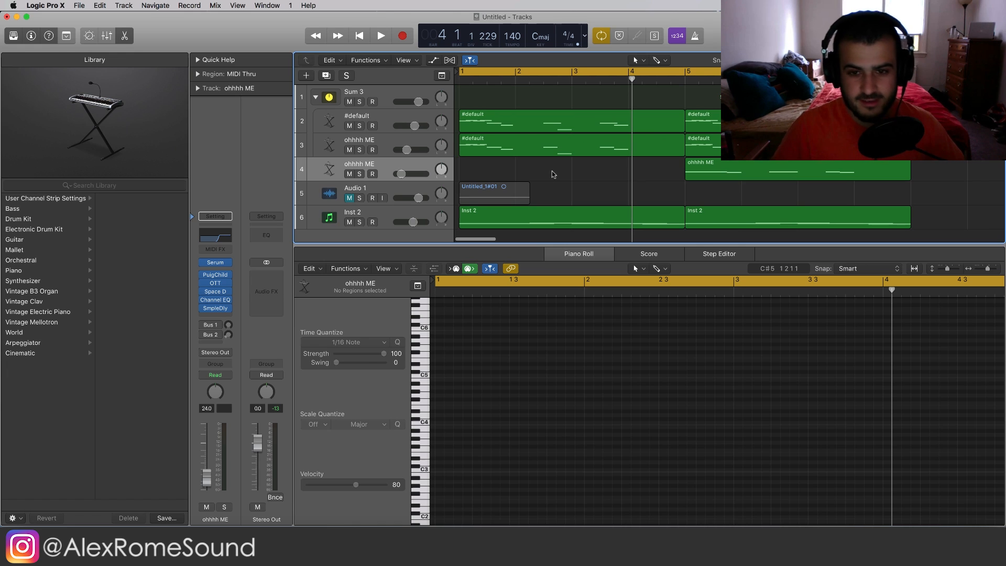
Add a new audio track beneath the Inst 2 track.
click(388, 97)
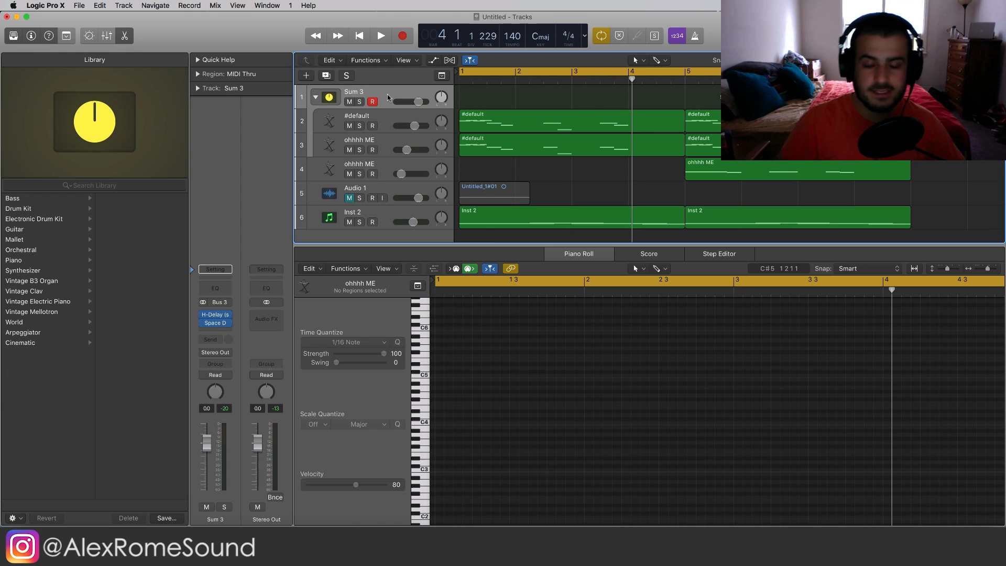
click(386, 210)
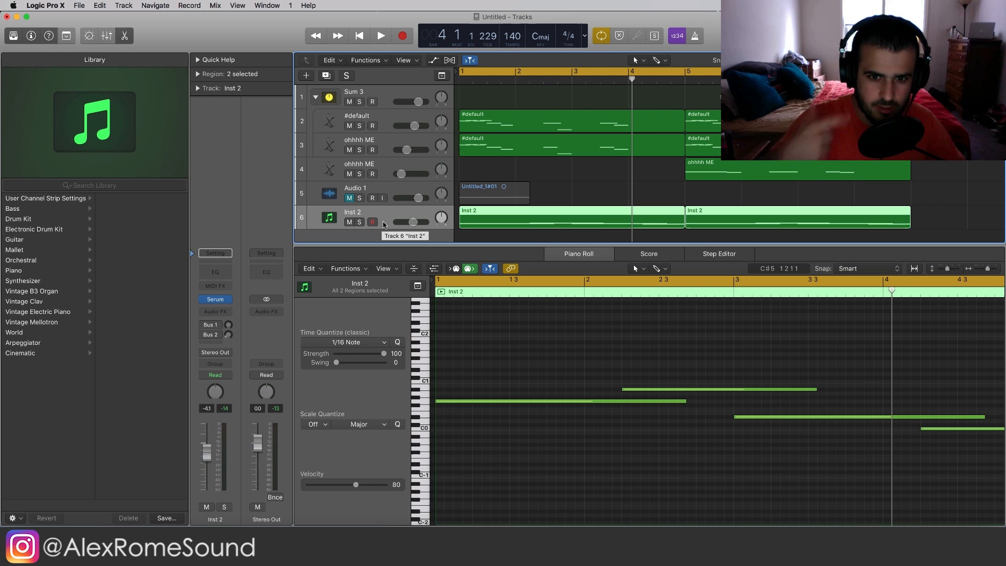
click(393, 187)
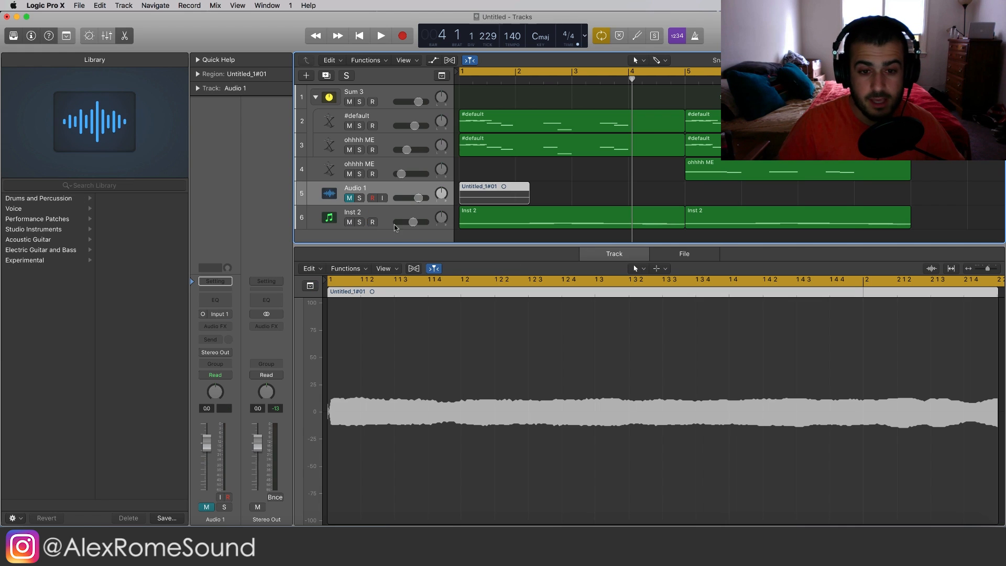
double_click(394, 235)
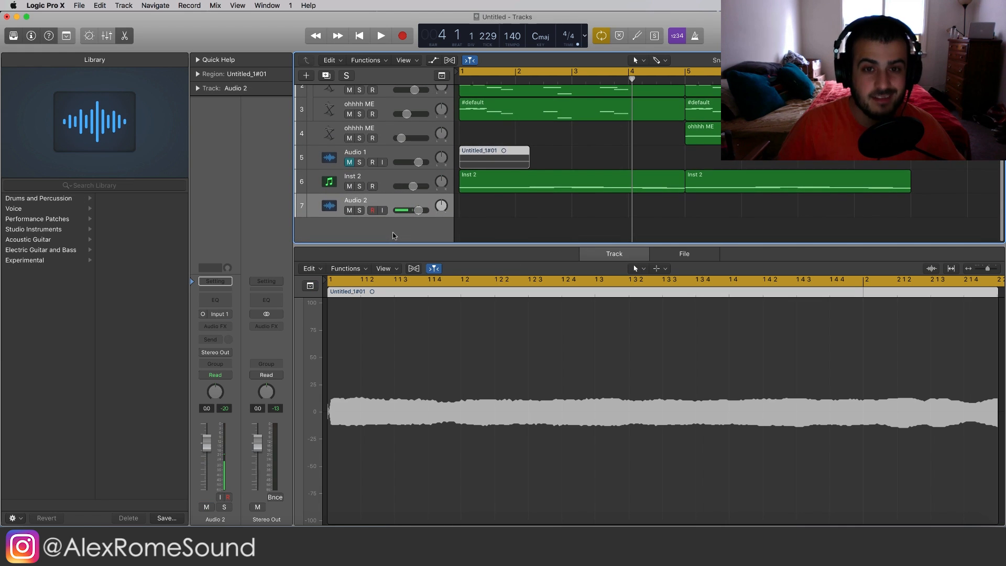
scroll(412, 204, up, 2)
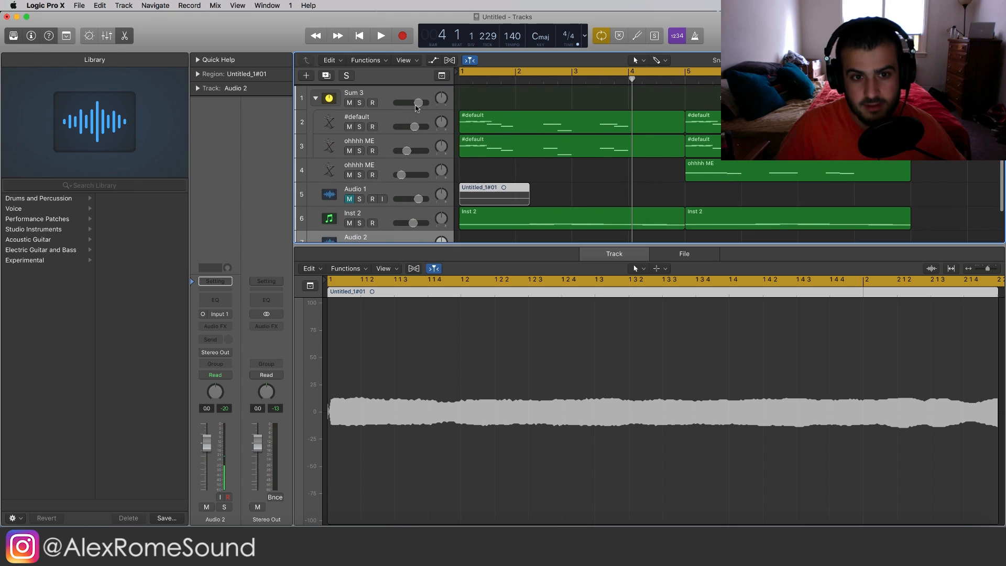
Inspect the notes of the first #default regions on tracks 2 and 3 and the ohhhh ME channel settings.
click(486, 115)
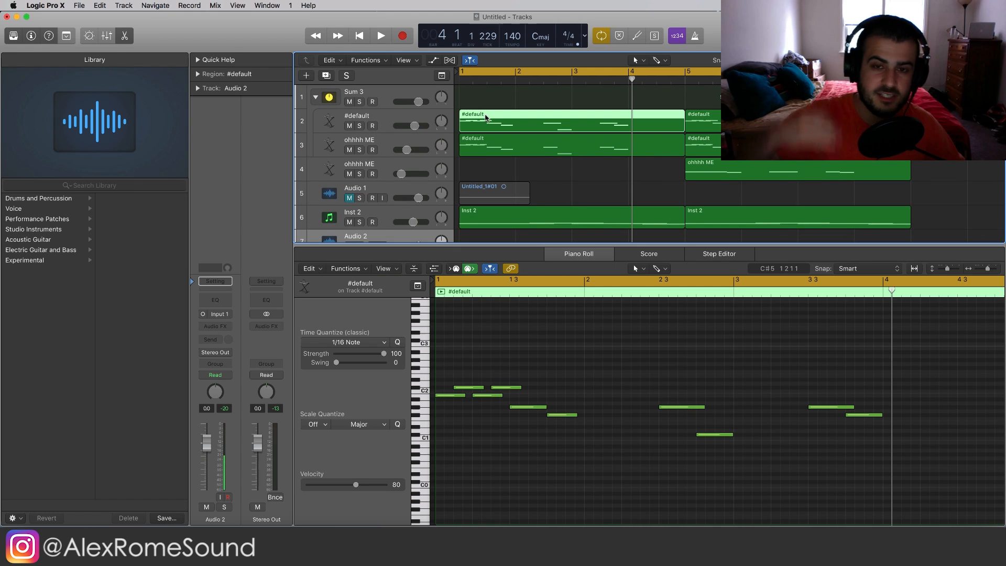
click(549, 173)
click(541, 146)
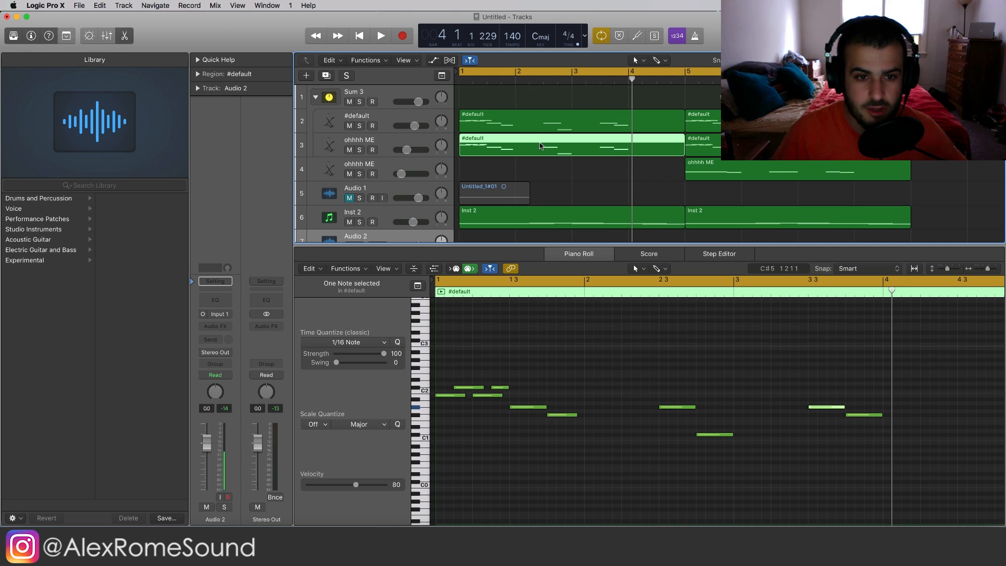
click(392, 146)
Audition the existing Audio 1 recording in solo, remove the solo and mute the track again.
click(360, 198)
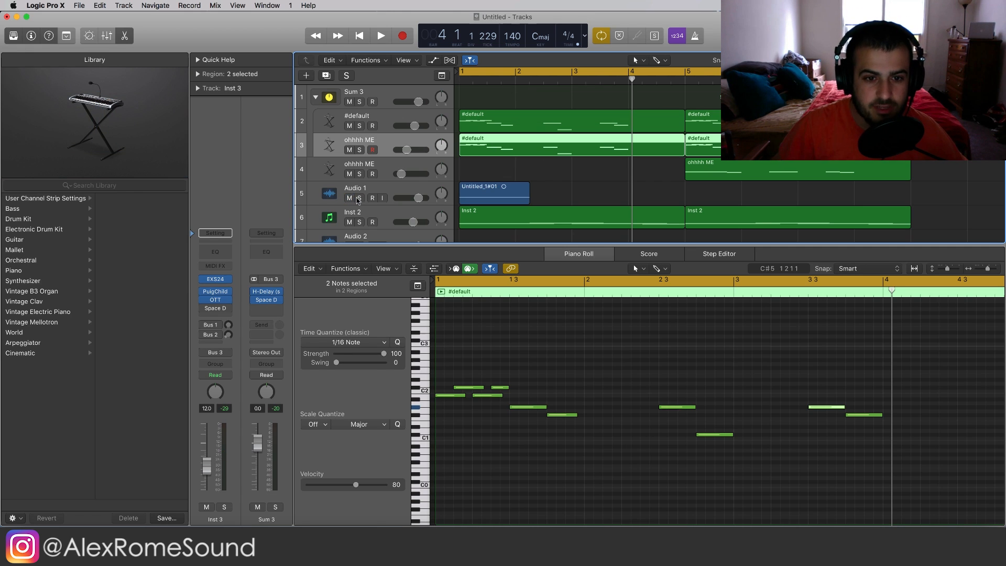
click(374, 188)
scroll(374, 187, down, 3)
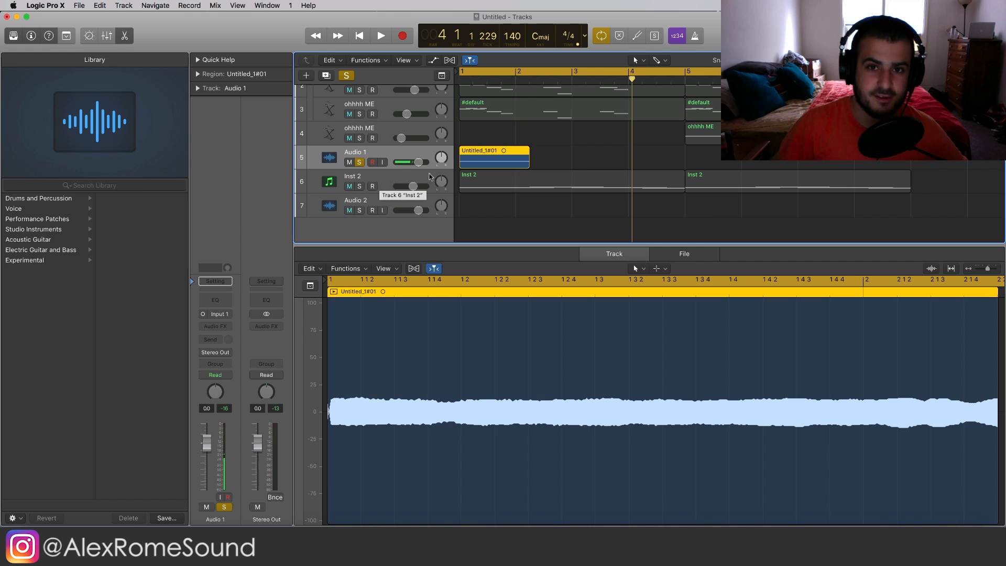
click(542, 151)
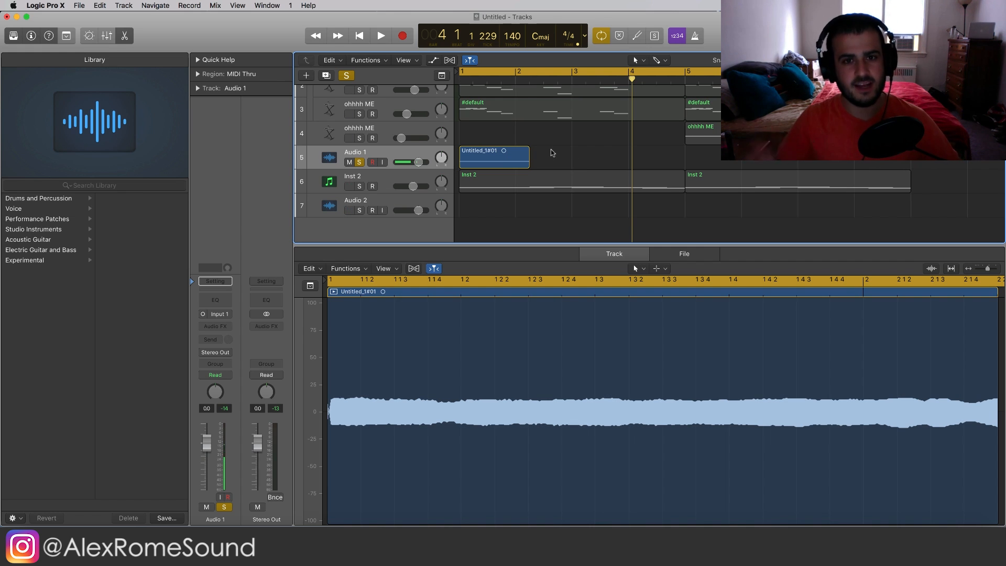
key(space)
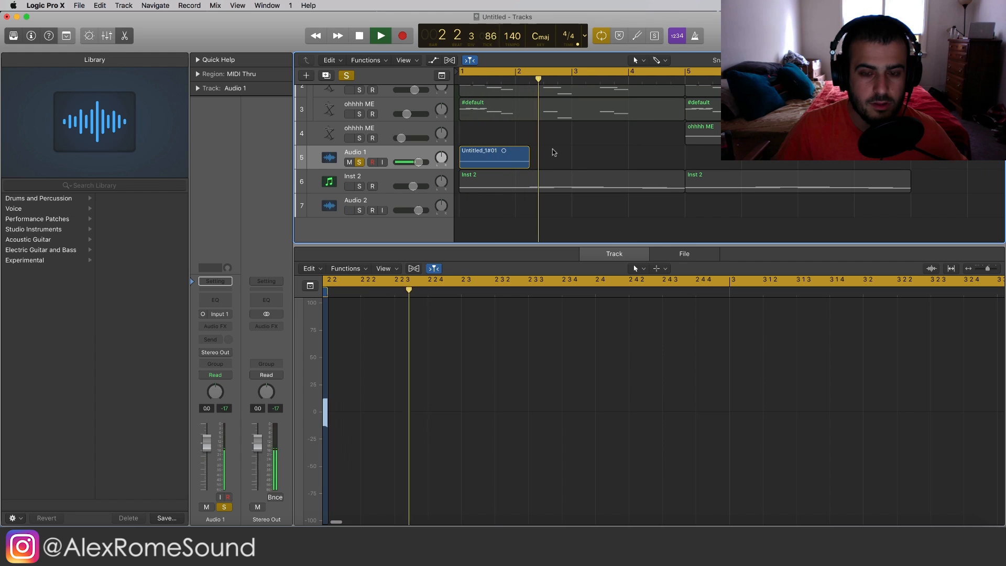
key(space)
click(360, 163)
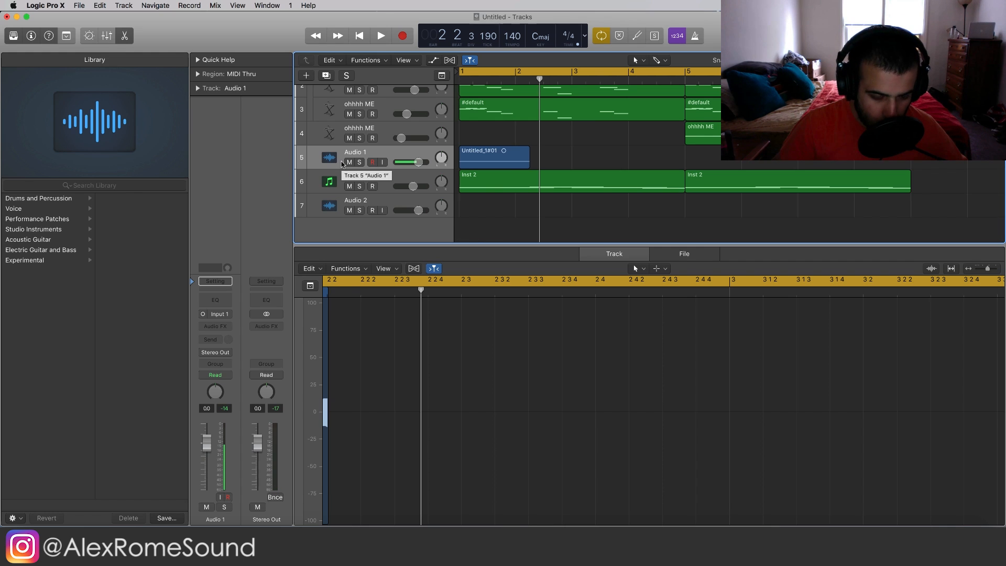
click(349, 162)
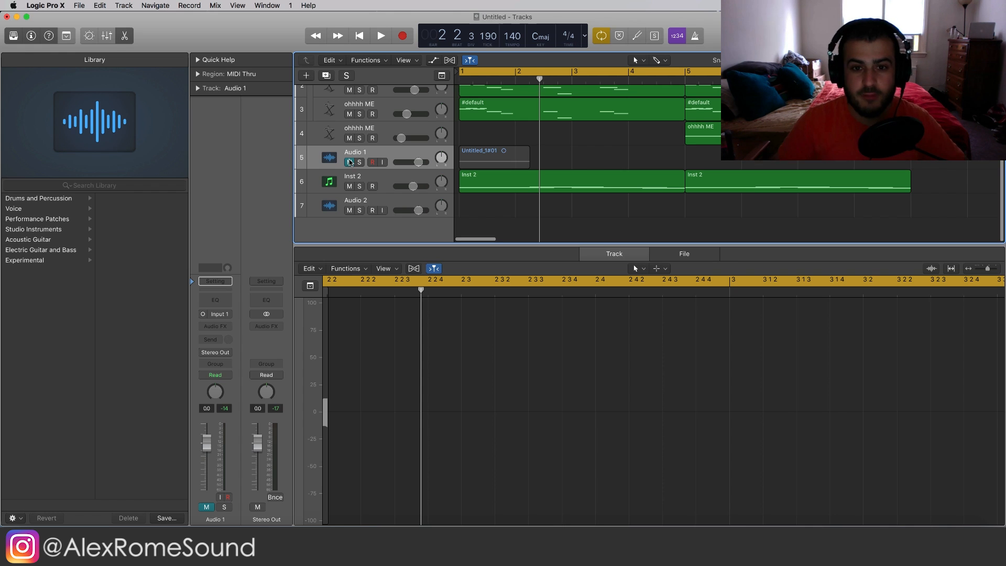
Mute the Inst 2 track and record a new take on the Audio 2 track from bar 1.
scroll(425, 138, up, 2)
scroll(526, 153, down, 2)
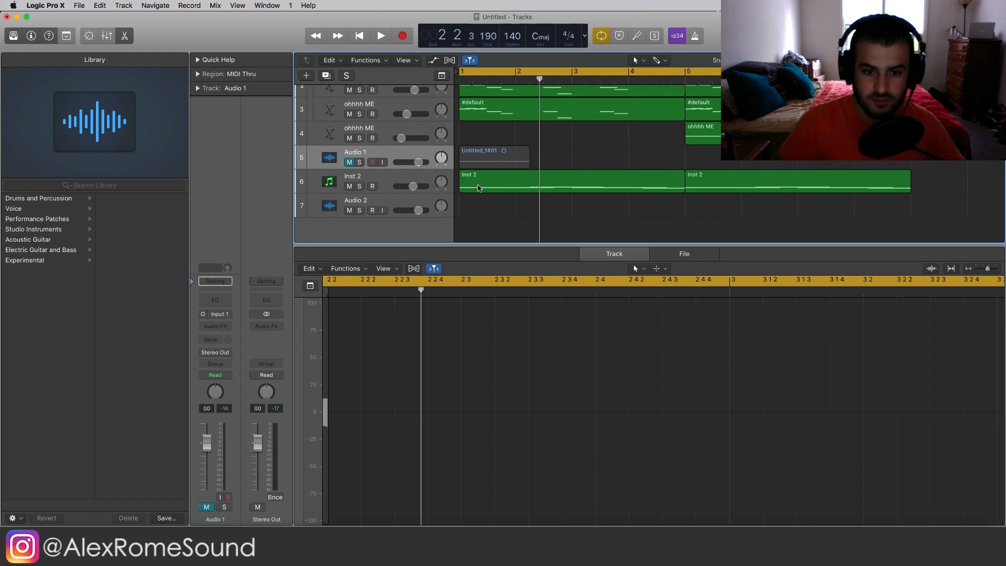
click(409, 199)
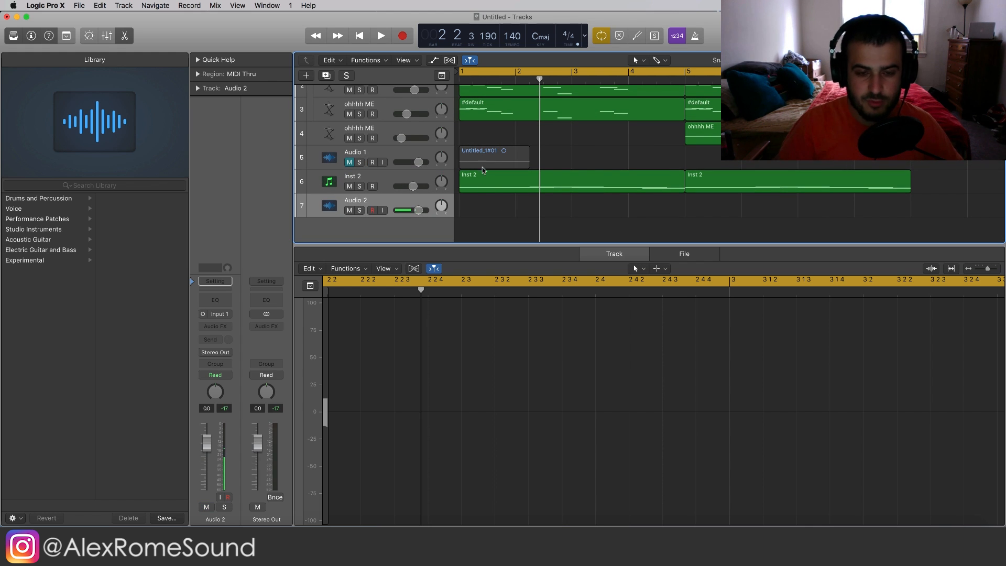
drag(507, 78, 458, 79)
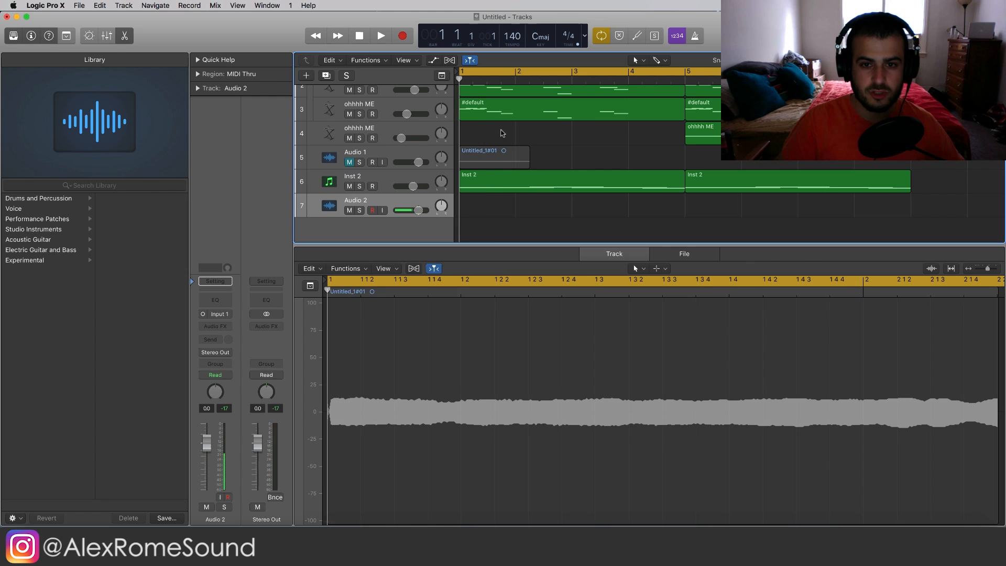
scroll(504, 135, down, 2)
scroll(388, 152, up, 2)
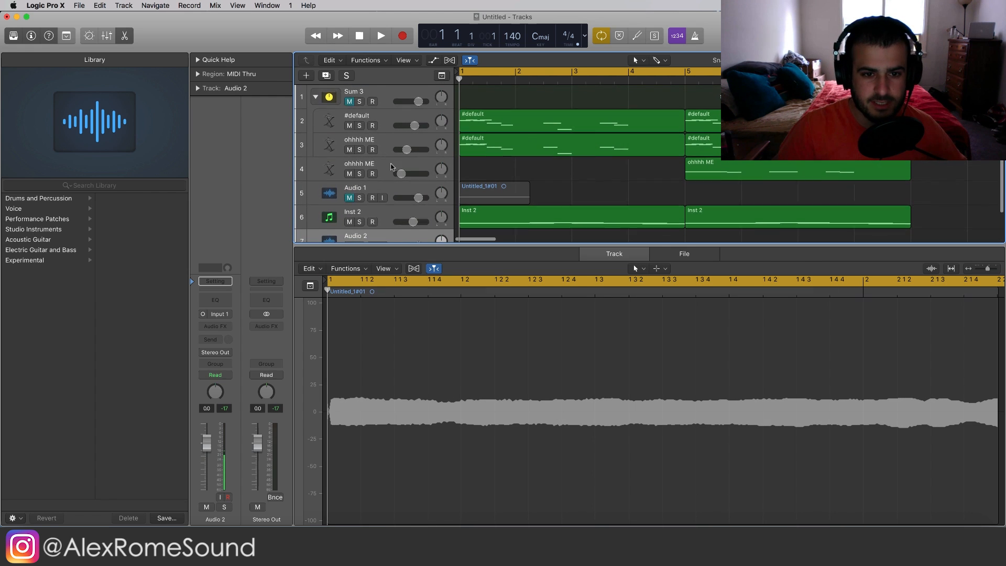
scroll(391, 166, down, 2)
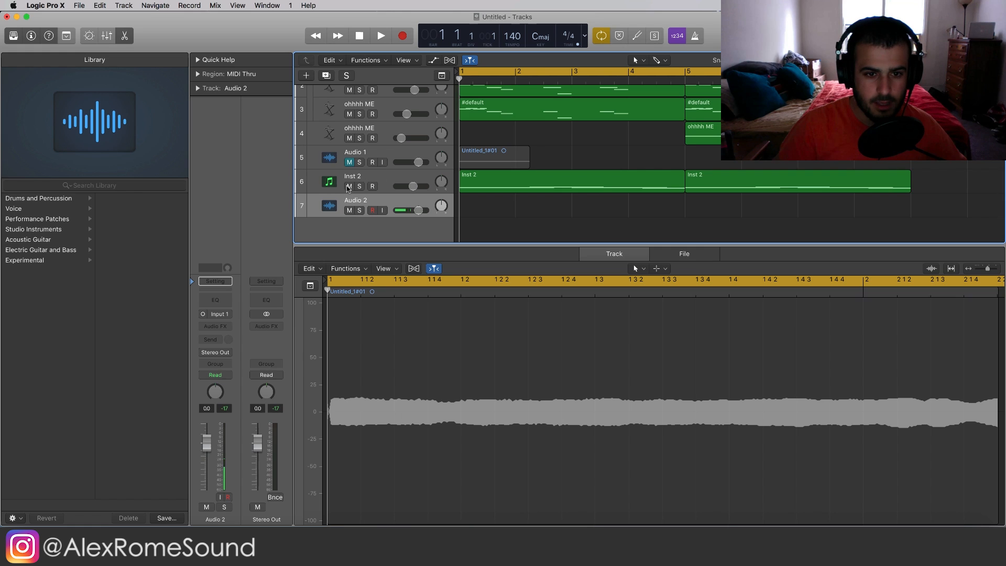
click(350, 187)
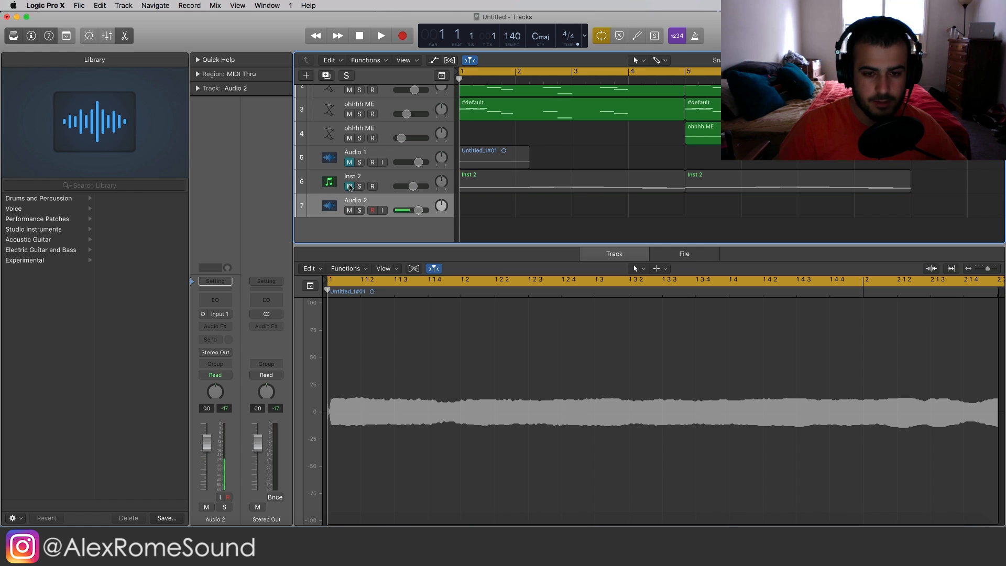
click(402, 35)
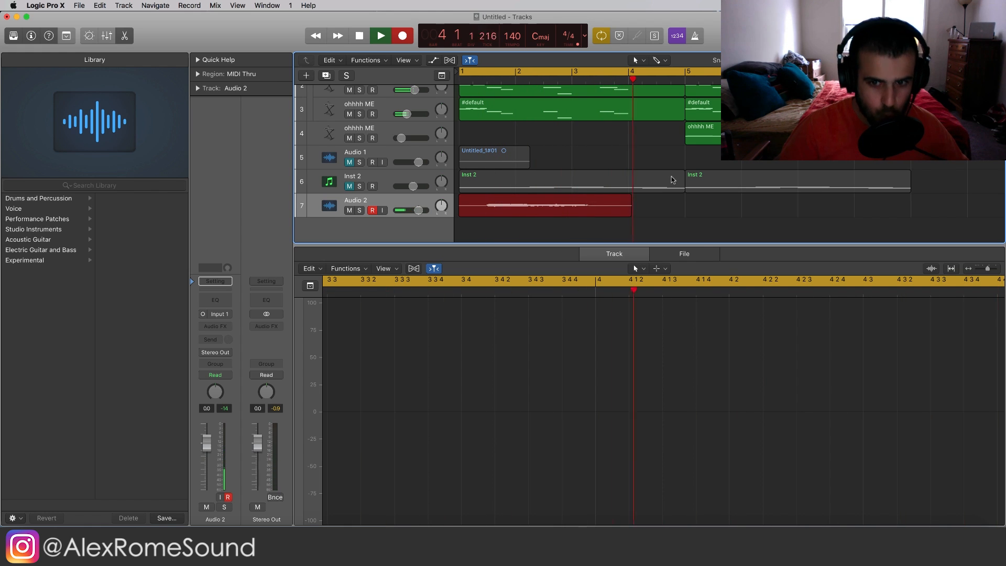
key(space)
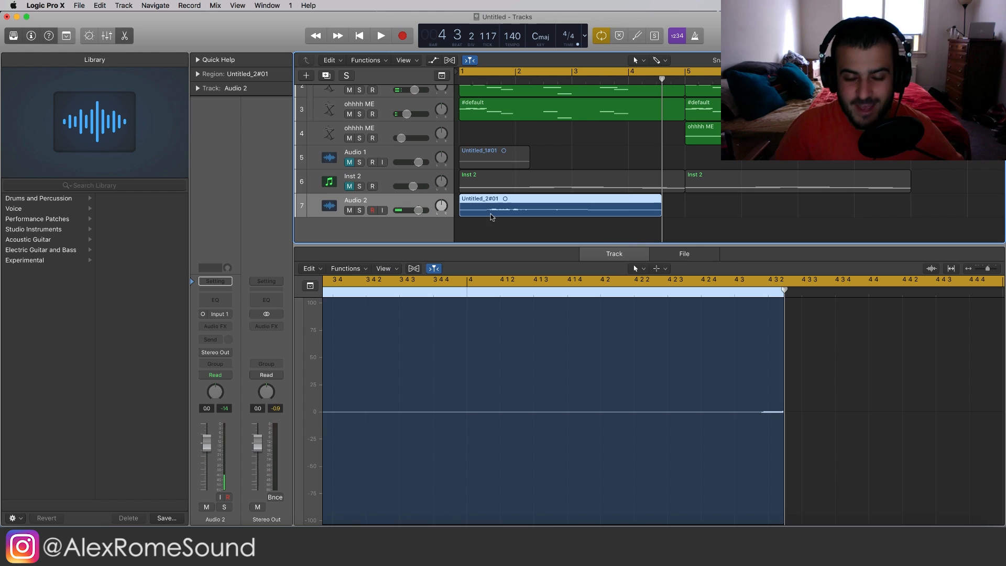
Trim the new Audio 2 recording to start at 1 3 1 1 and end at about bar 3, beat 2, and select the region.
drag(459, 216, 488, 216)
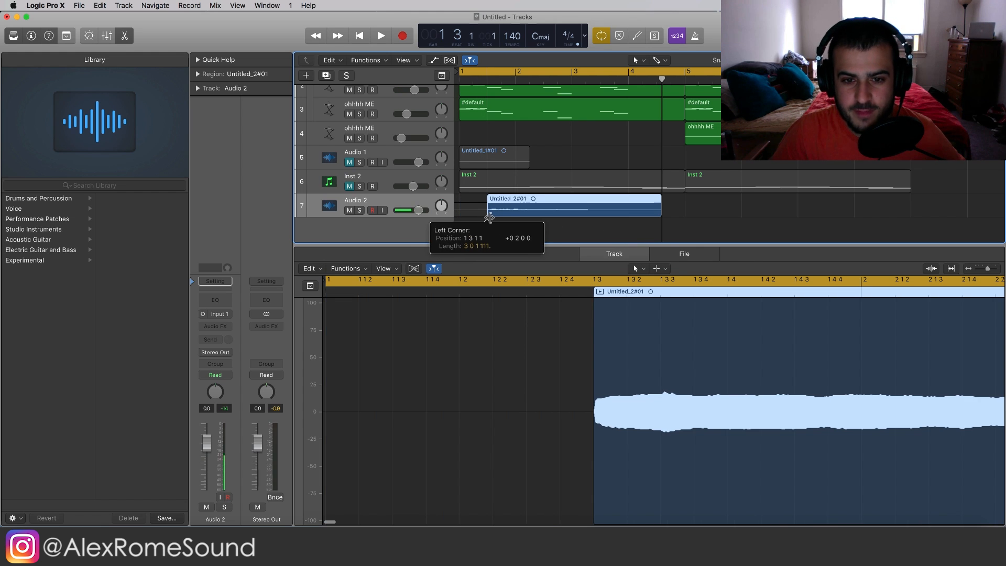
drag(661, 213, 595, 210)
click(620, 209)
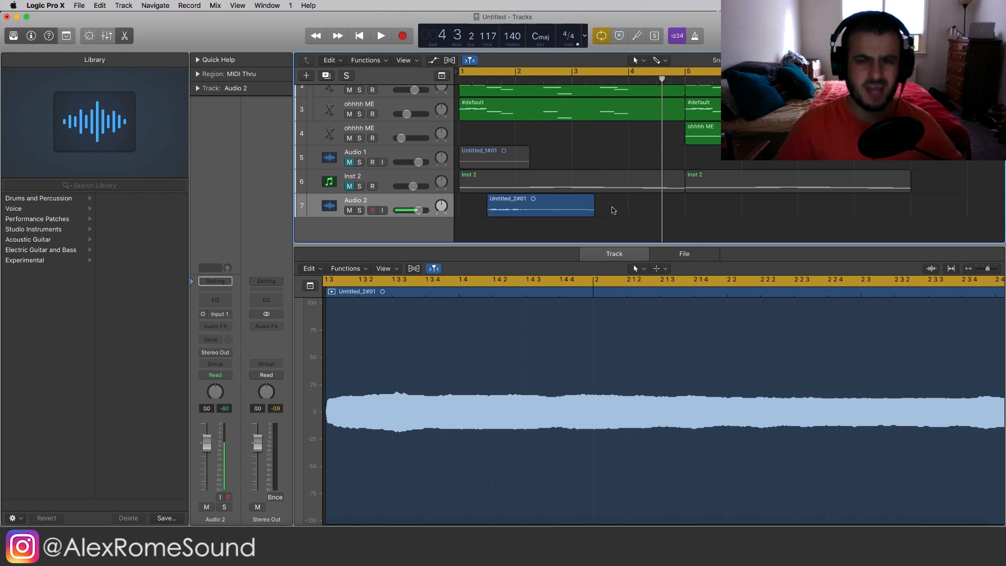
scroll(564, 209, up, 1)
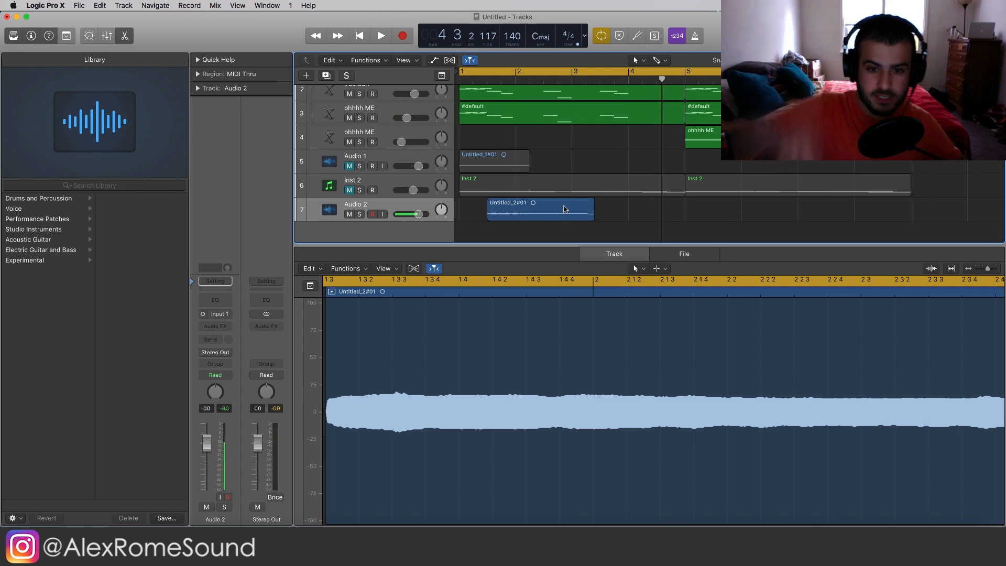
click(564, 209)
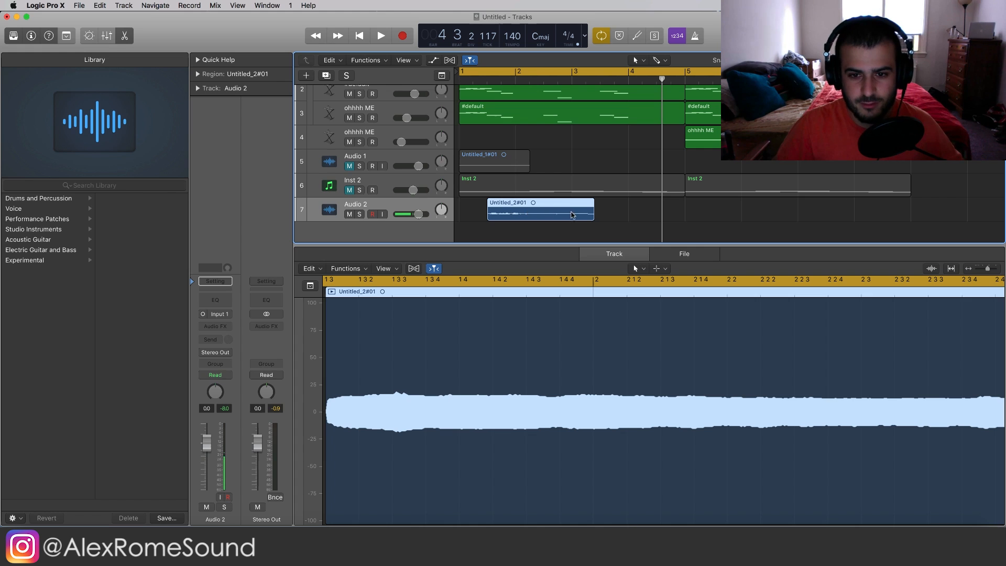
mouse_move(590, 216)
mouse_down()
mouse_move(504, 218)
mouse_move(603, 215)
mouse_move(590, 214)
mouse_up()
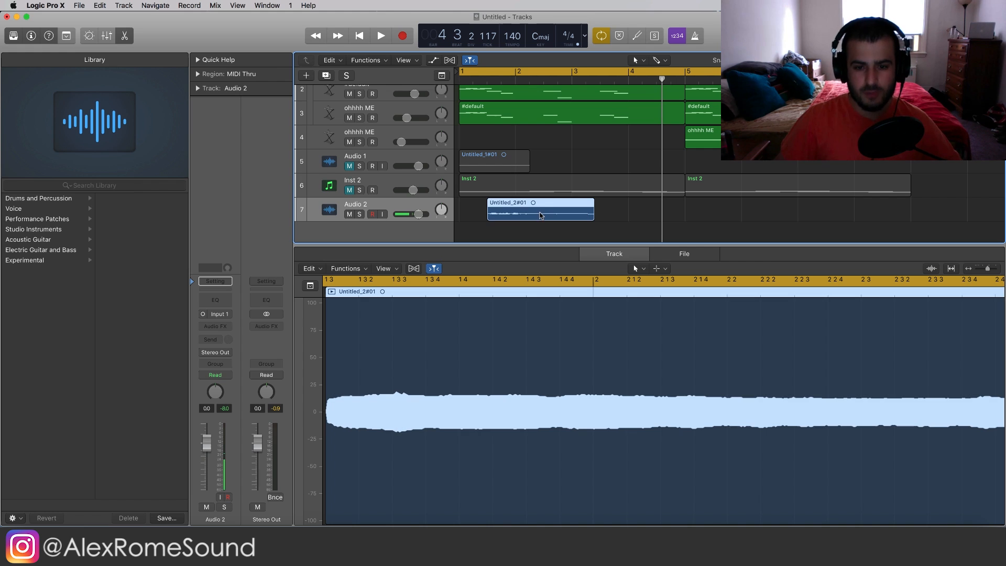
Create a new software instrument track below Audio 2 and load the stereo EXS24 sampler as its instrument.
click(388, 177)
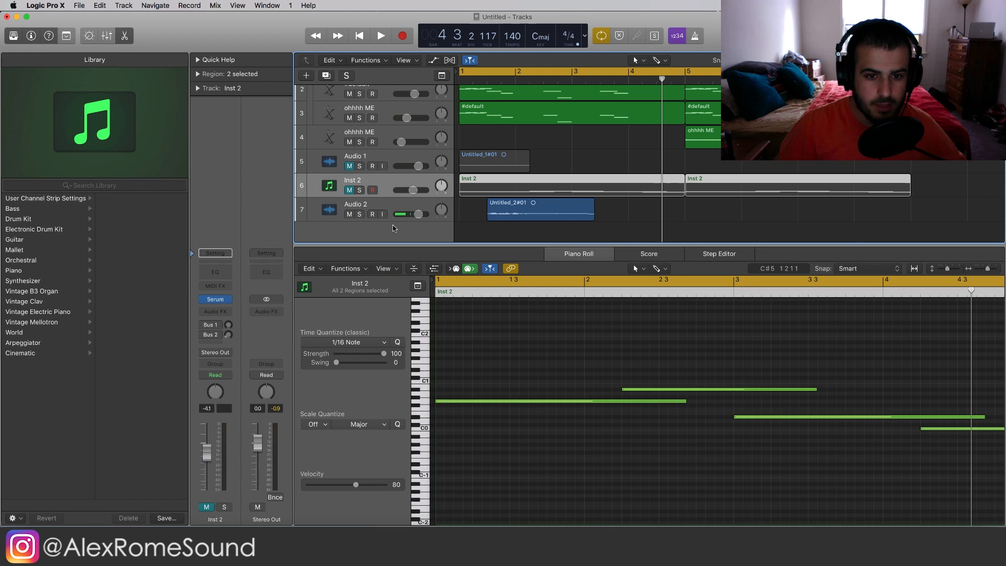
double_click(395, 228)
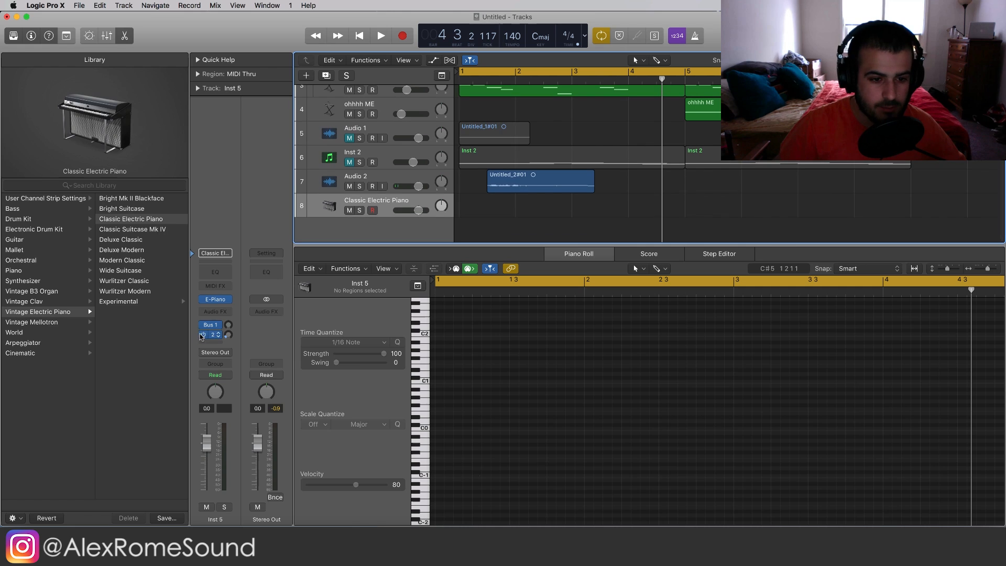
click(228, 303)
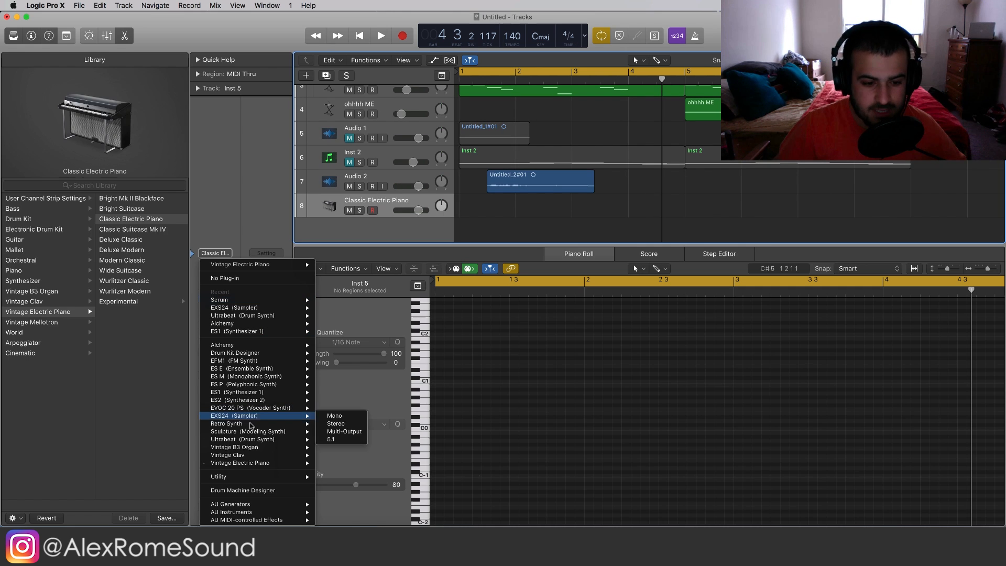
mouse_move(253, 417)
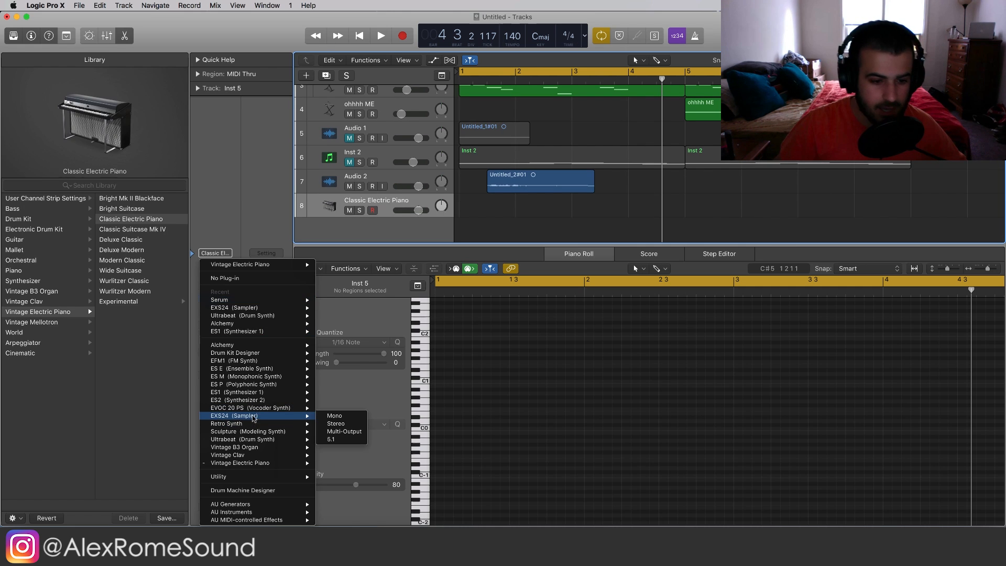
click(335, 423)
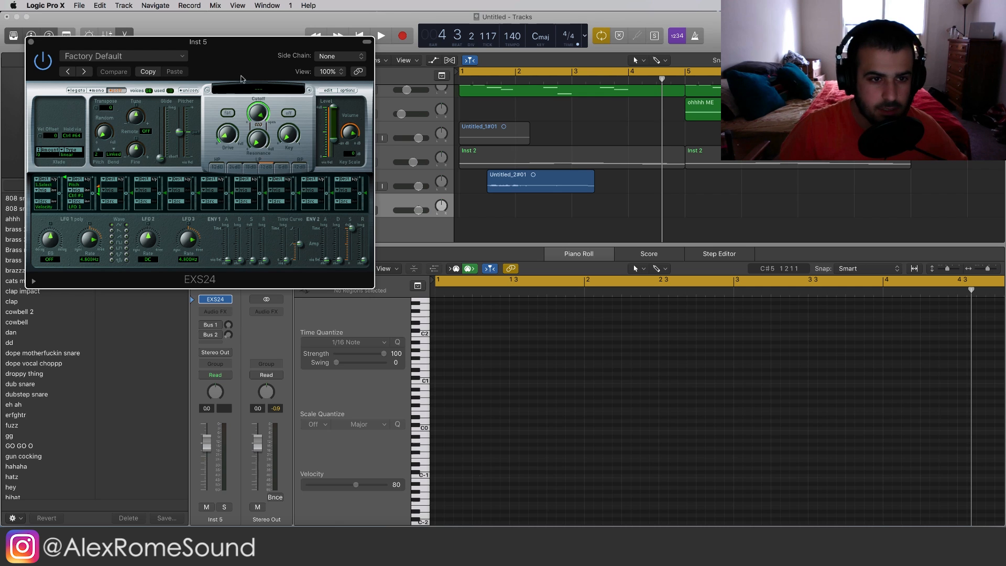
Open the EXS24 instrument editor and add the Audio 2 recording Untitled_2#01 as a new zone.
click(329, 90)
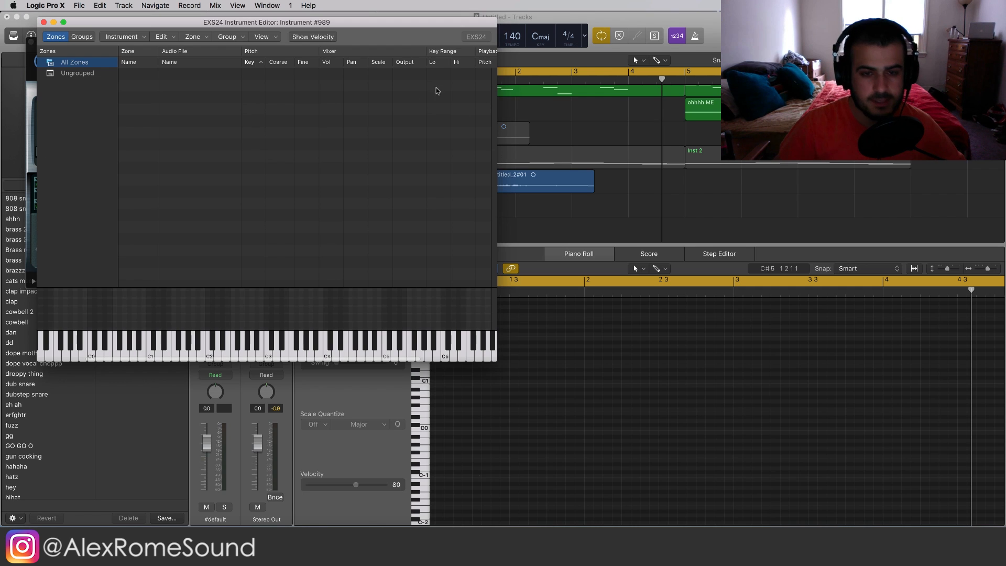
click(563, 186)
drag(432, 204, 304, 131)
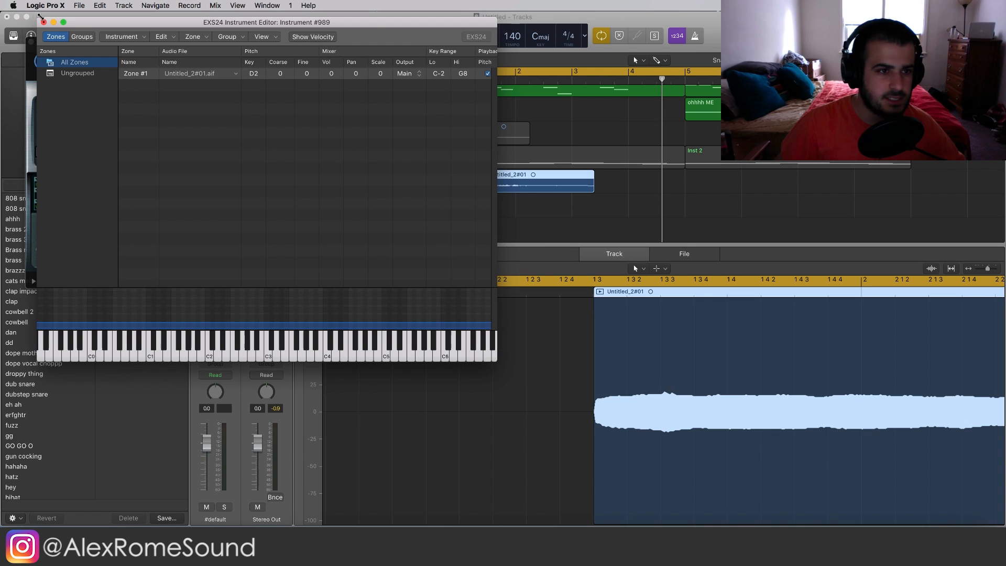
Save the sampler instrument as "oh me" in Sampler Instruments and close the EXS24 windows.
click(44, 23)
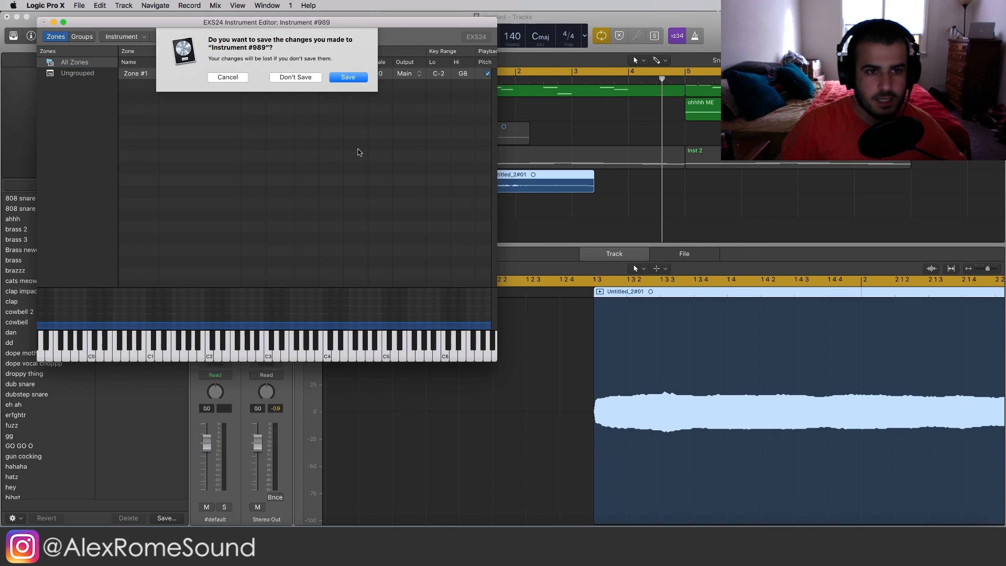
click(348, 78)
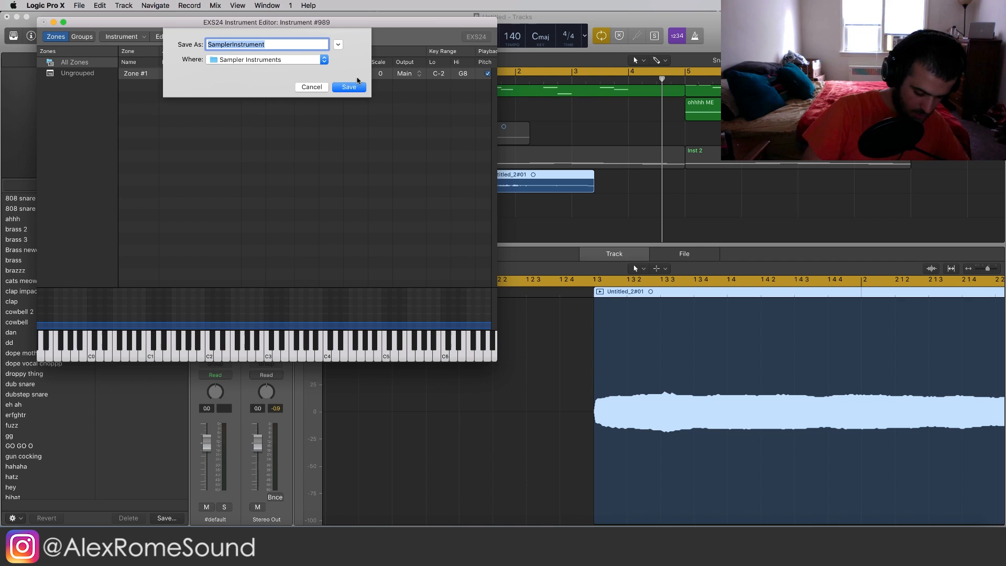
text(oh me)
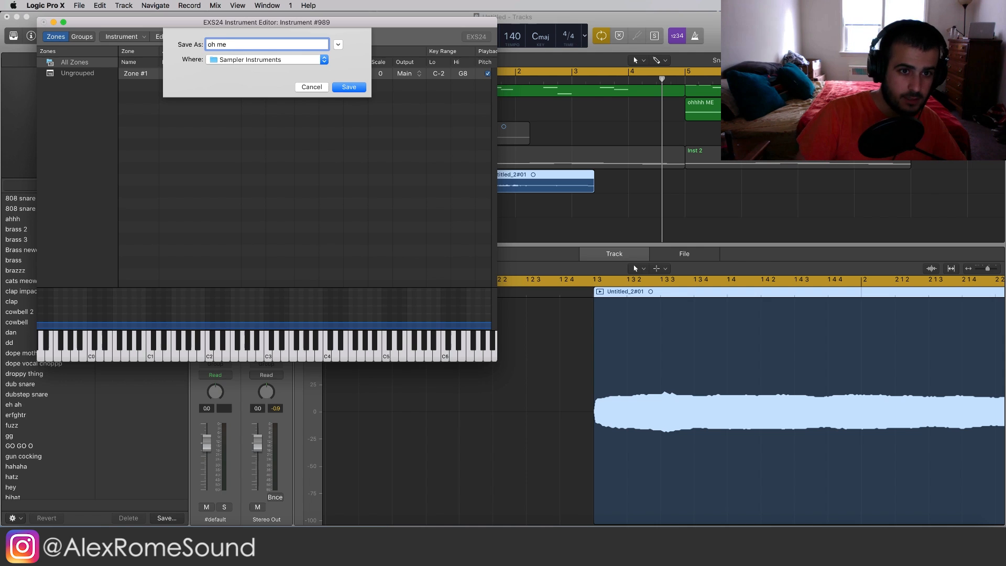
key(Return)
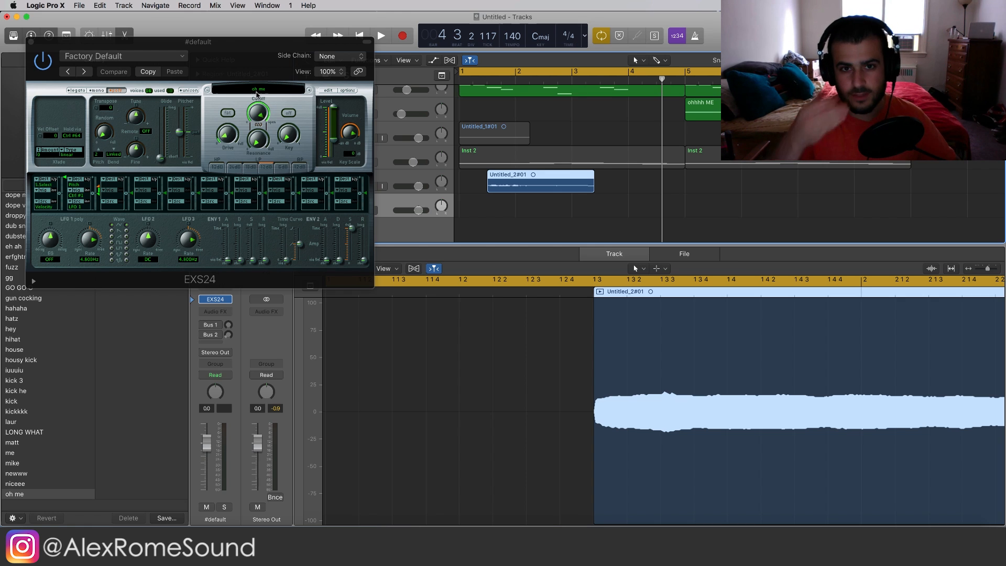
click(31, 42)
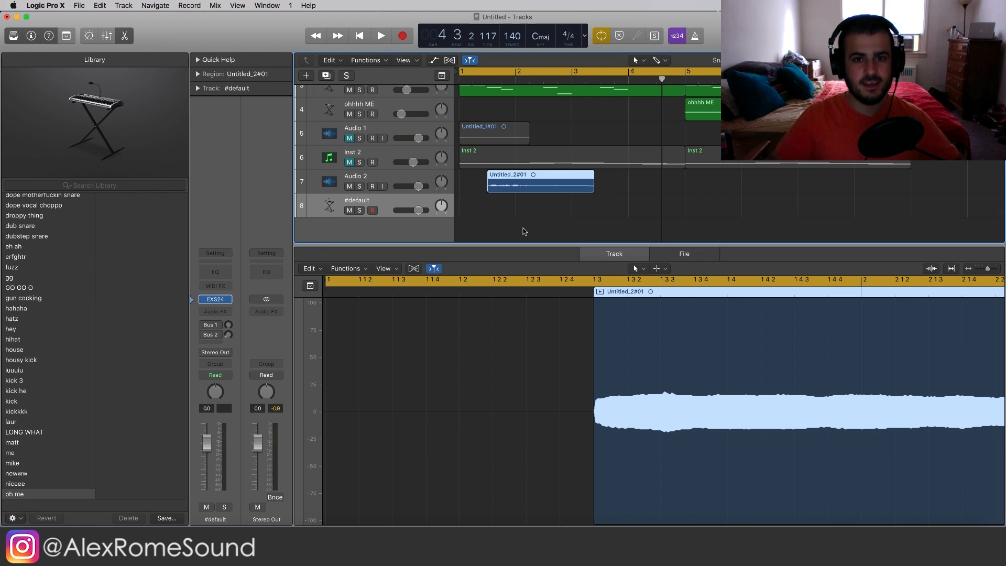
Mute the Audio 2 track and create an empty MIDI region from bar 1 to bar 5 on track 8.
click(350, 186)
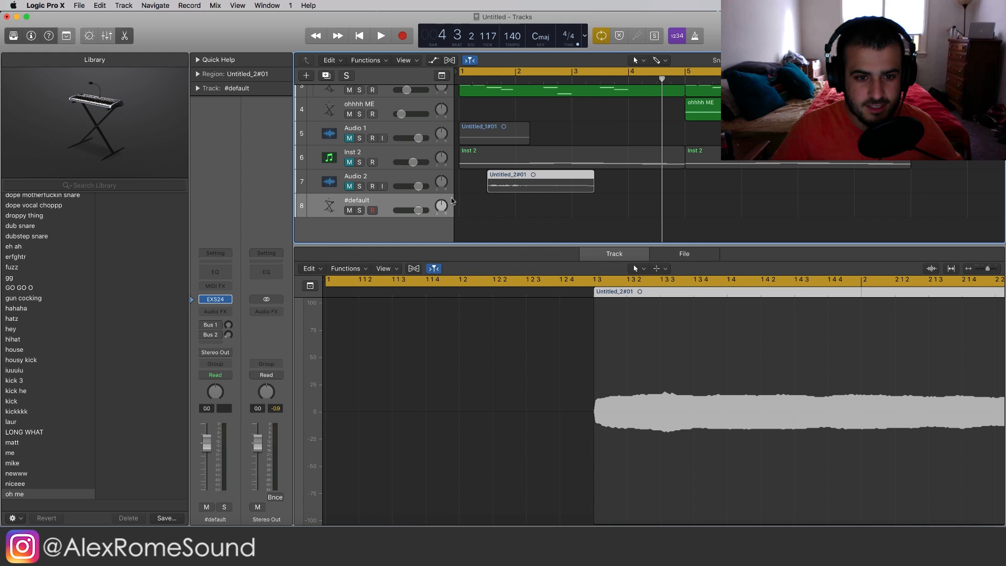
click(489, 209)
drag(512, 210, 681, 210)
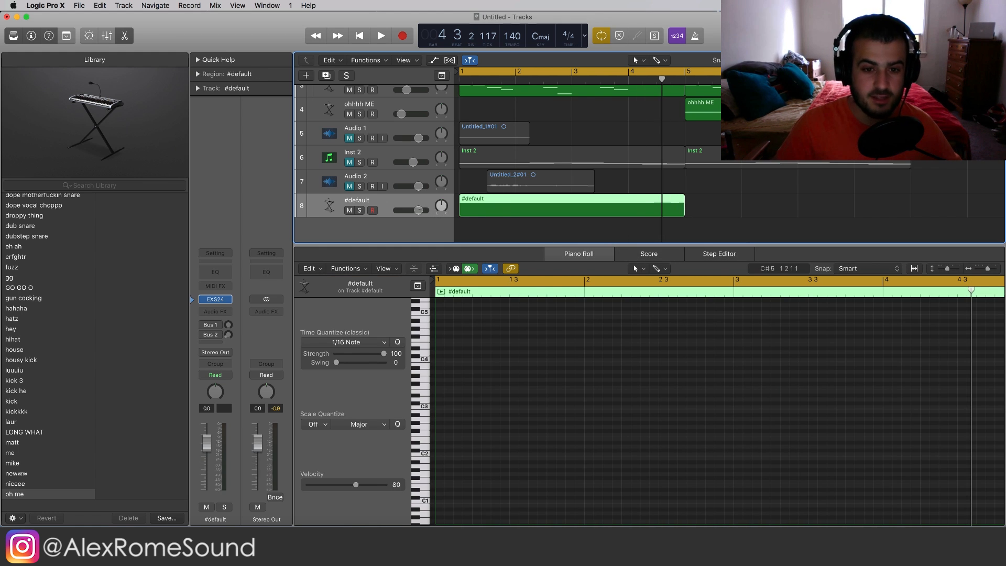
Add a B2 note near the start of the track 8 region and set the track's volume to 1.0 dB.
drag(418, 210, 410, 211)
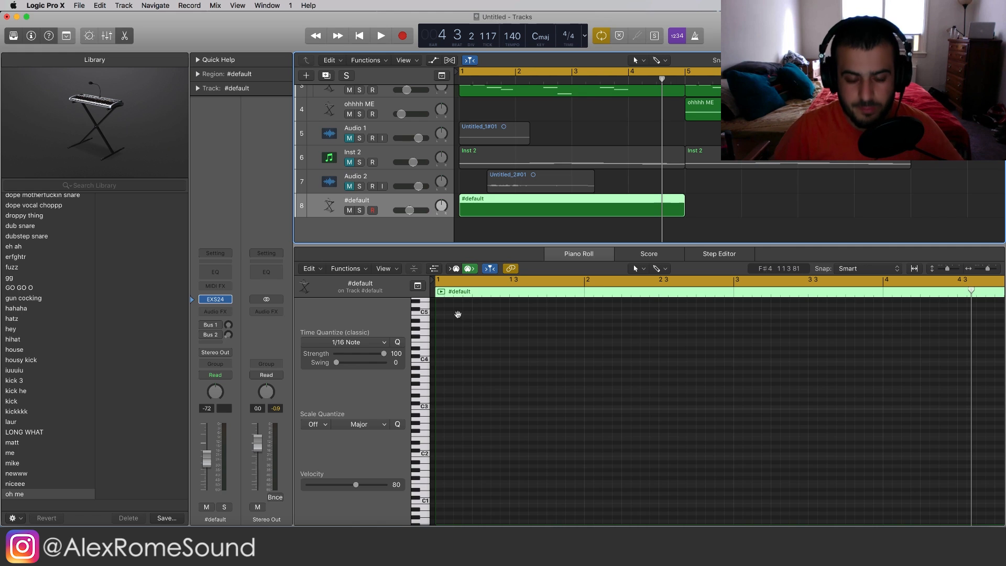
click(454, 369)
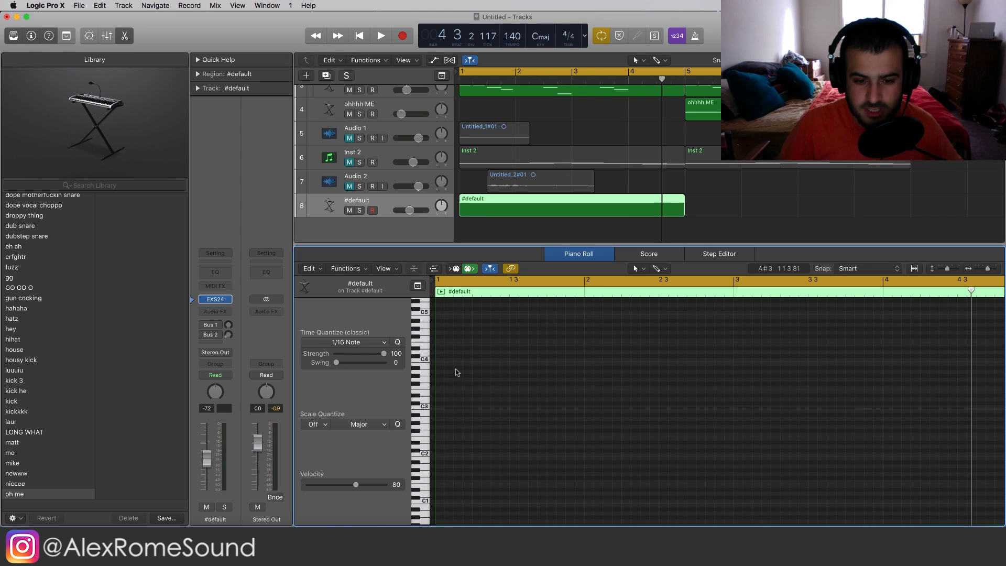
scroll(454, 372, up, 2)
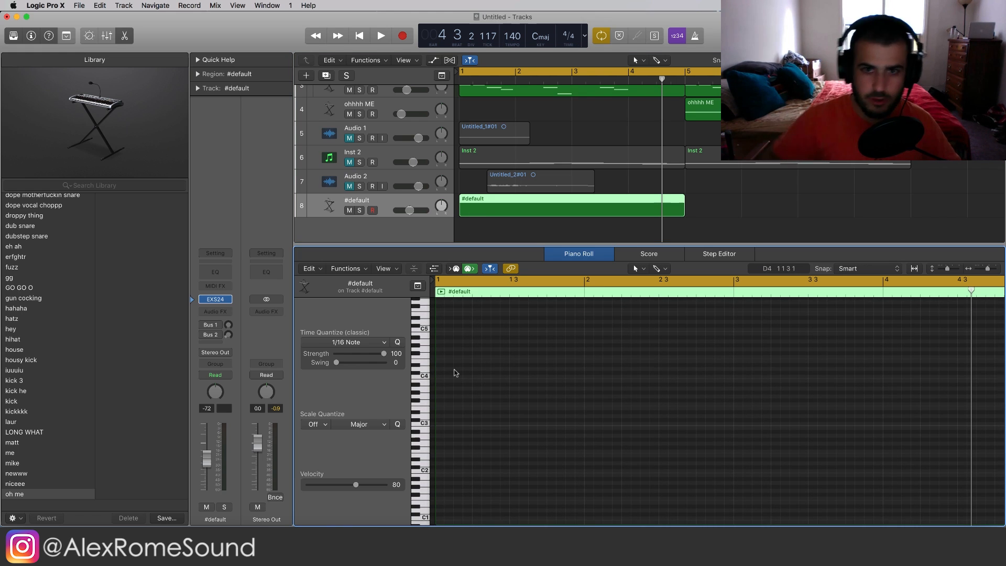
super+click(447, 409)
drag(454, 410, 449, 434)
drag(207, 460, 207, 438)
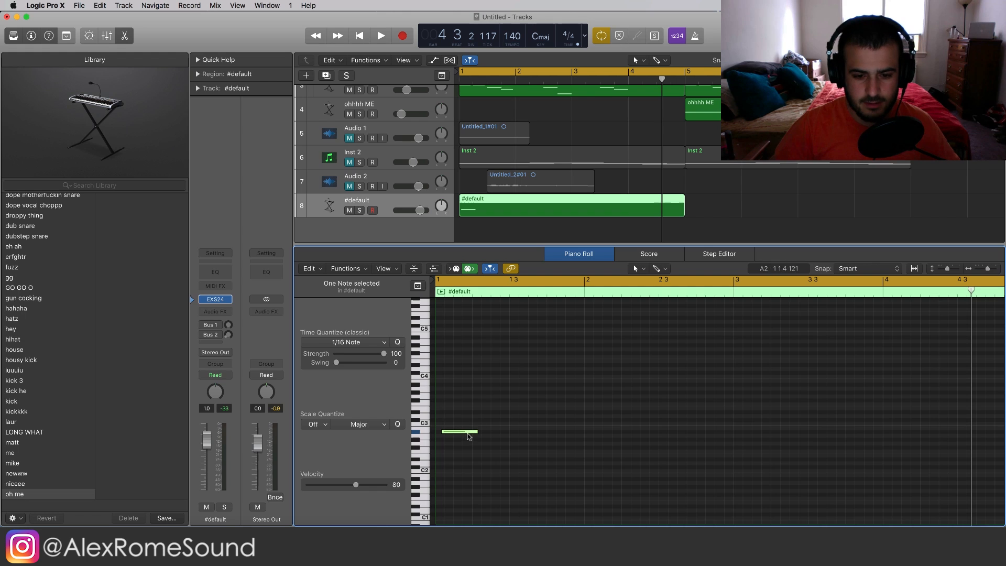
mouse_move(470, 434)
mouse_down()
mouse_move(464, 402)
mouse_move(465, 449)
mouse_move(467, 428)
mouse_up()
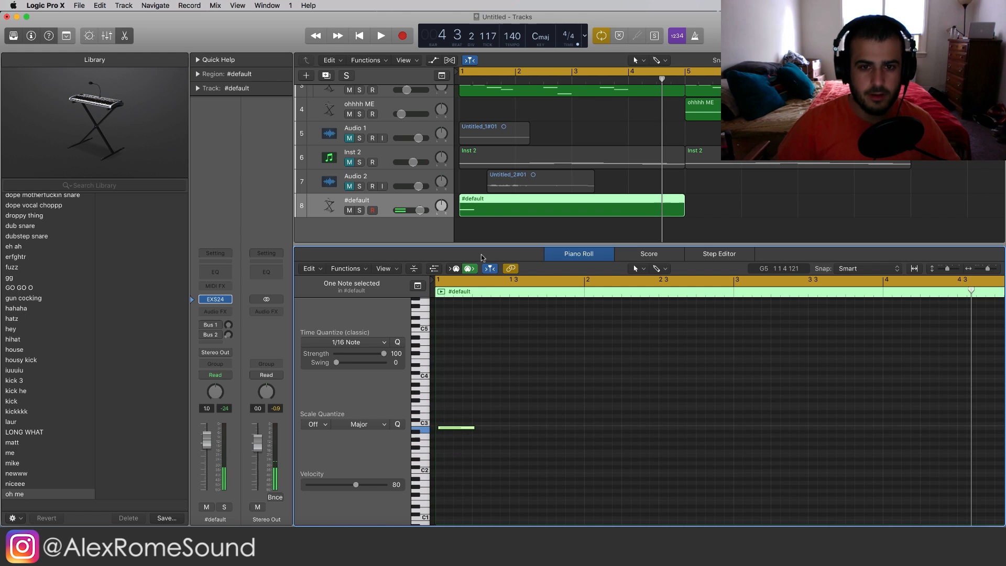
Solo the Sum 3 track stack, play its opening for reference and remove the solo.
scroll(379, 126, up, 2)
scroll(353, 94, up, 1)
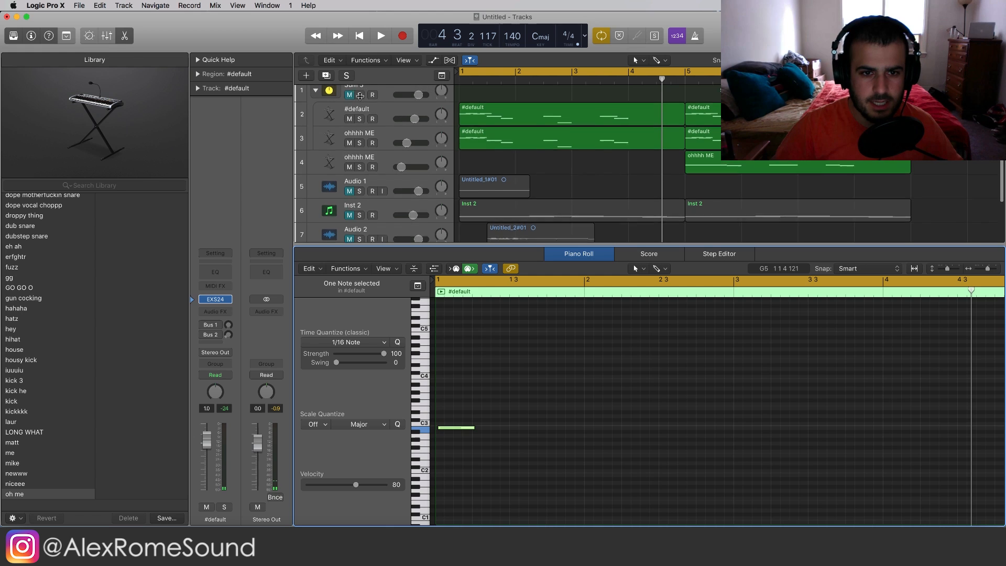
click(360, 100)
key(space)
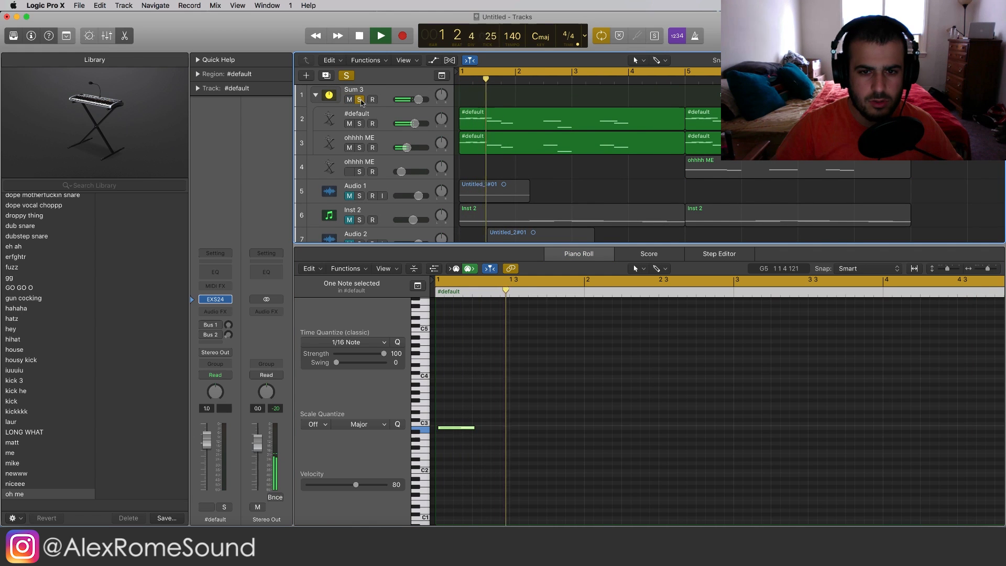
key(space)
click(360, 99)
scroll(529, 211, down, 3)
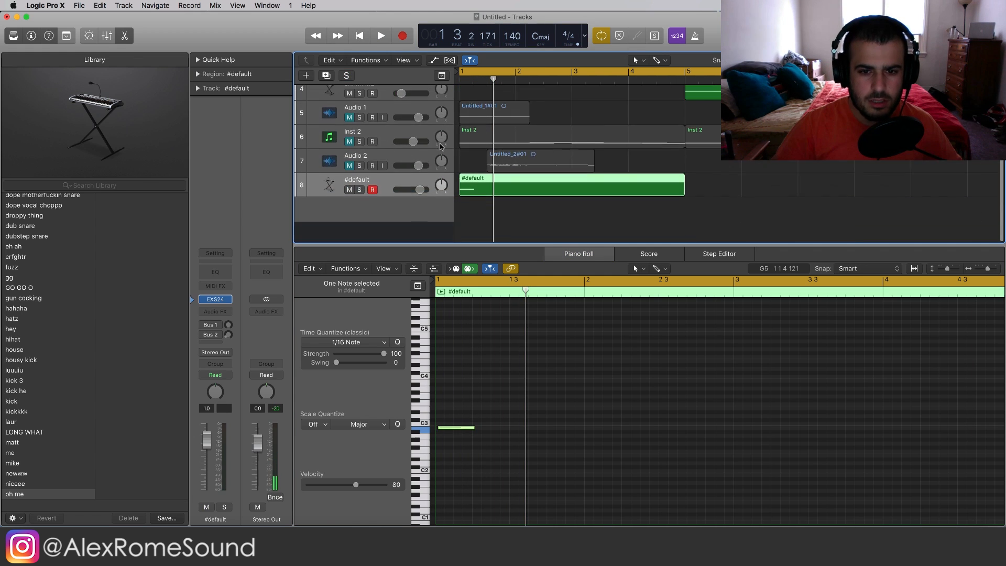
Move the B2 note to start exactly at 1 1 1 1.
click(450, 428)
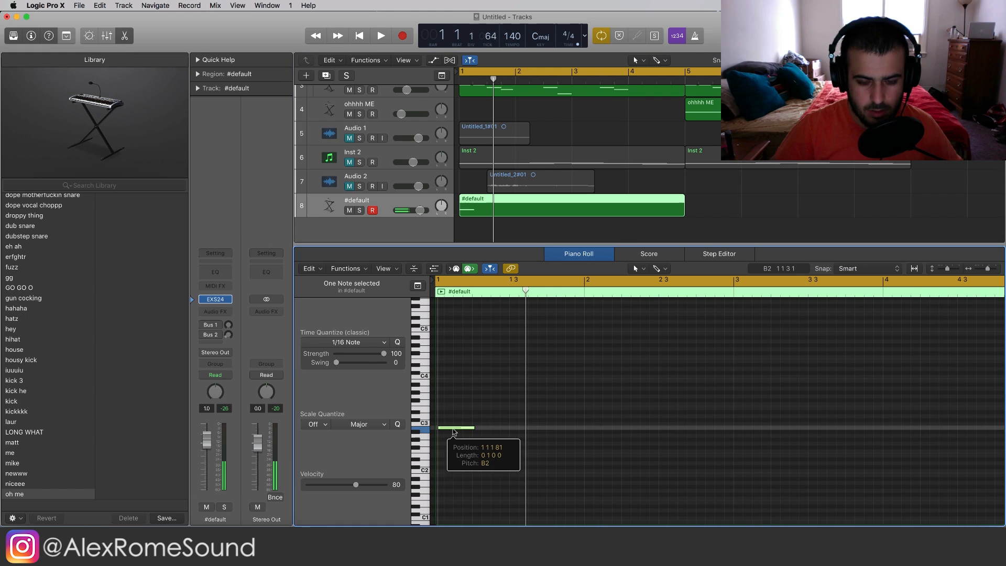
key(super+Right)
key(super+Right)
scroll(448, 428, left, 5)
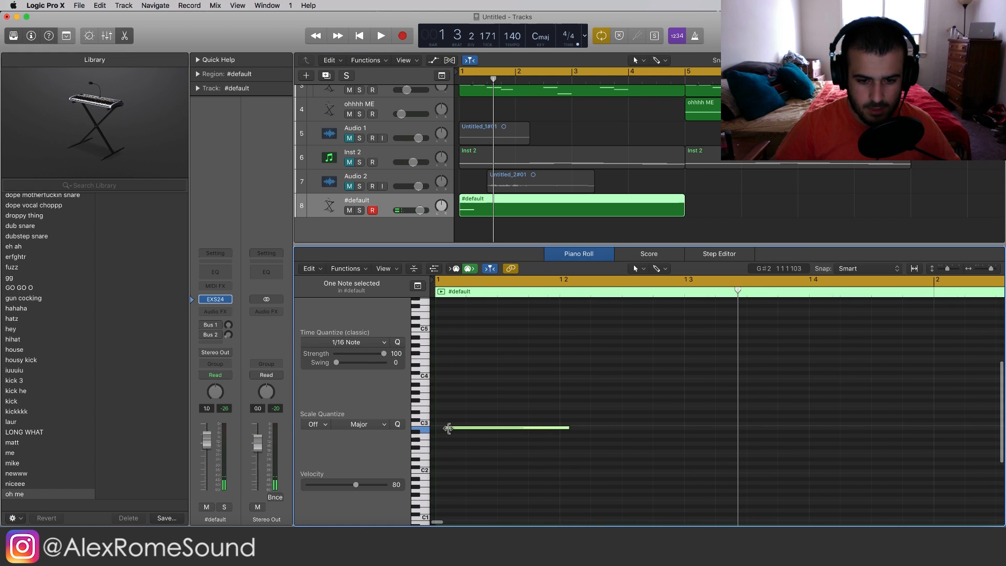
drag(469, 427, 458, 427)
scroll(462, 427, down, 3)
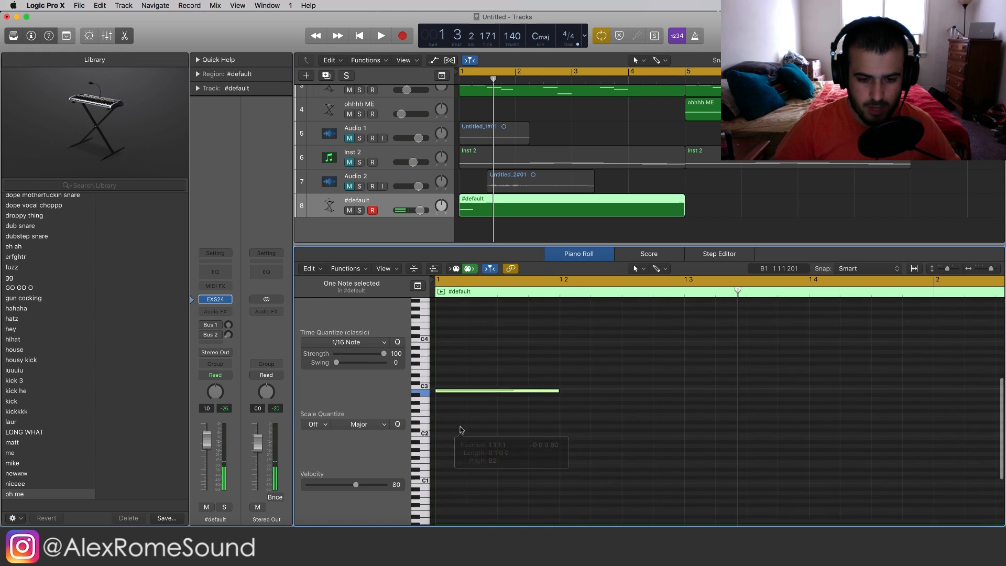
Copy the B2 note to C#3 at 1 1 3 1 and audition both notes.
drag(476, 392, 530, 404)
scroll(490, 397, up, 2)
key(space)
key(space)
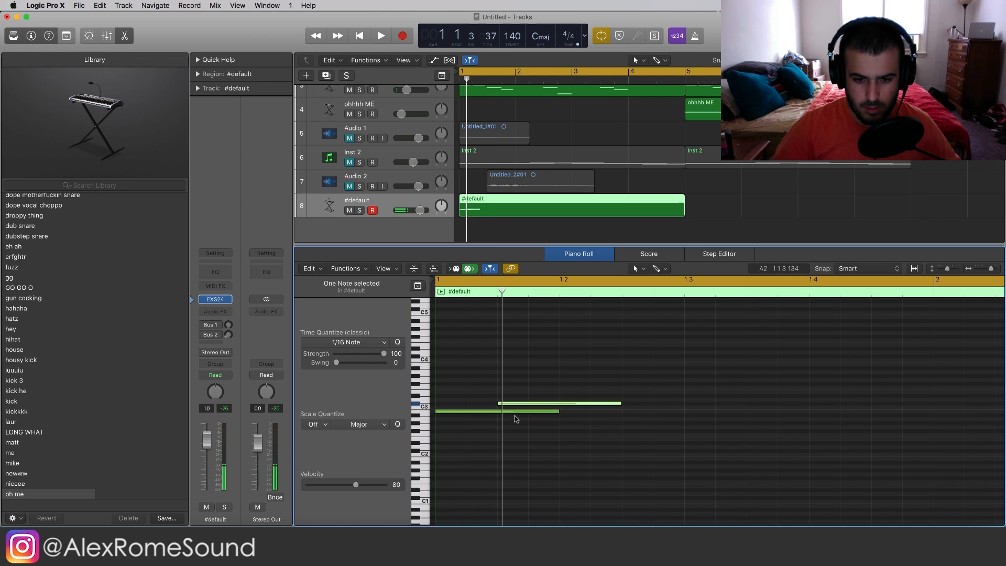
click(520, 411)
click(529, 400)
click(537, 403)
Add a B2 note at 1 2 1 1 and a C#3 note at 1 2 3 1.
super+click(568, 408)
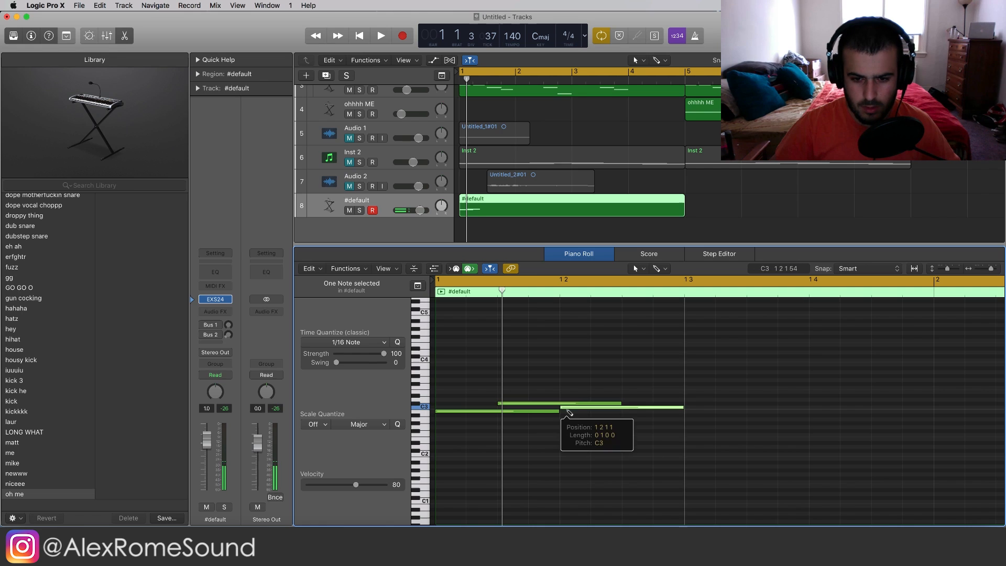
drag(587, 408, 620, 412)
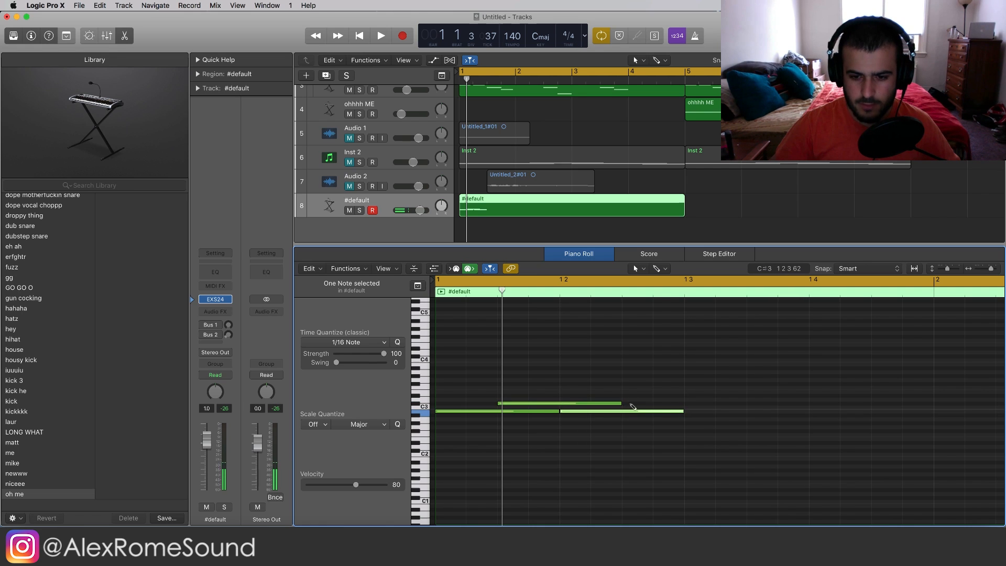
super+click(631, 404)
Add a G#2 note at 1 3 1 1 and an F#2 note at 1 4 1 1, and play the melody back.
scroll(656, 419, right, 2)
super+click(648, 423)
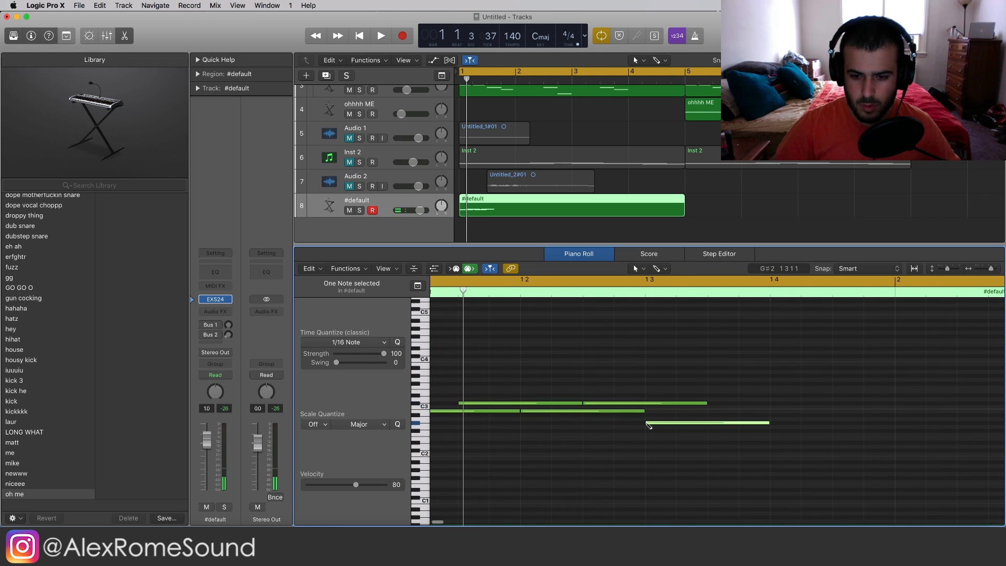
super+click(728, 434)
drag(723, 433, 785, 433)
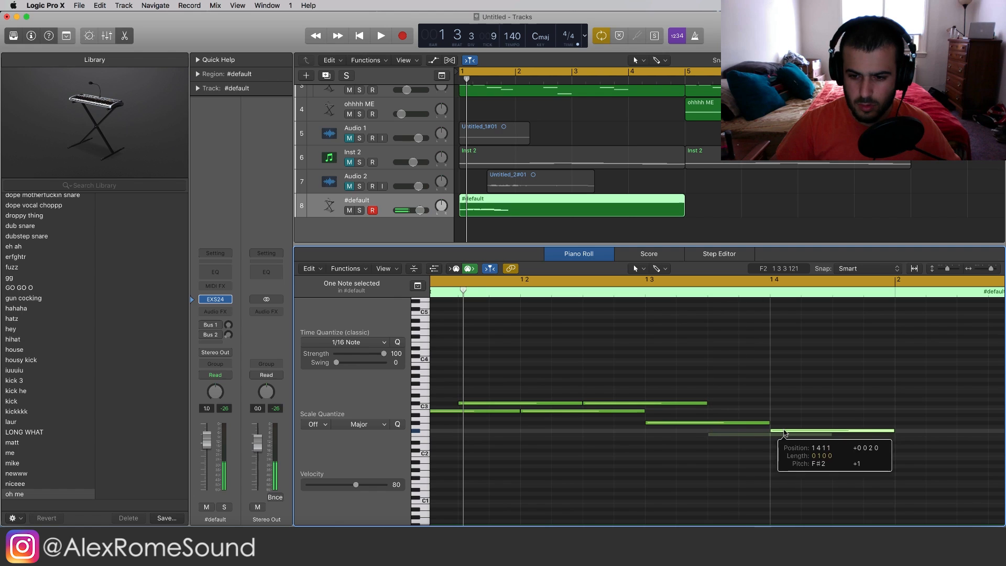
key(space)
key(super+Left)
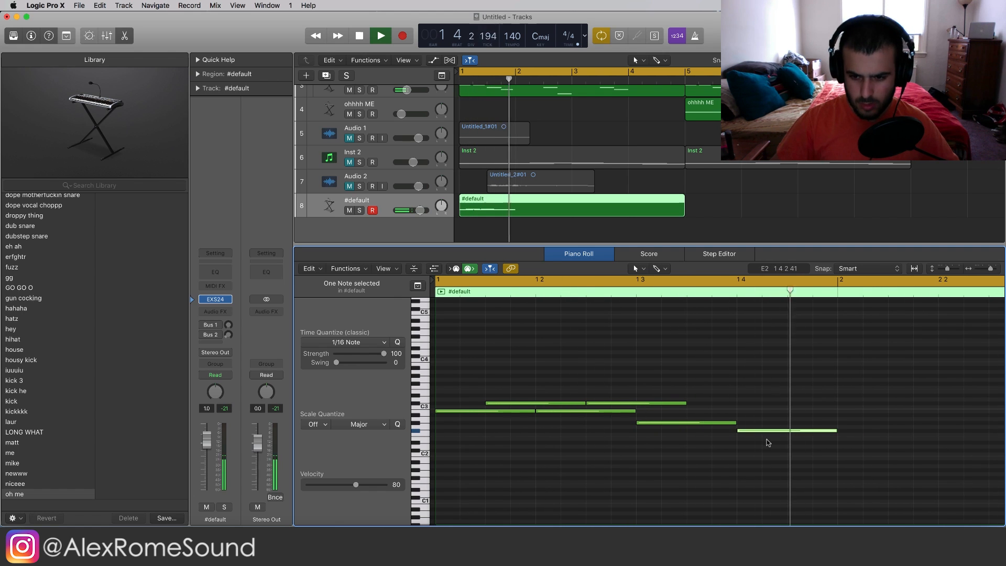
key(space)
Add G#2 and C#2 notes on beats 3 and 4 of bar 2, and G#2 and F#2 on beats 3 and 4 of bar 3.
drag(736, 423, 743, 424)
scroll(744, 424, down, 8)
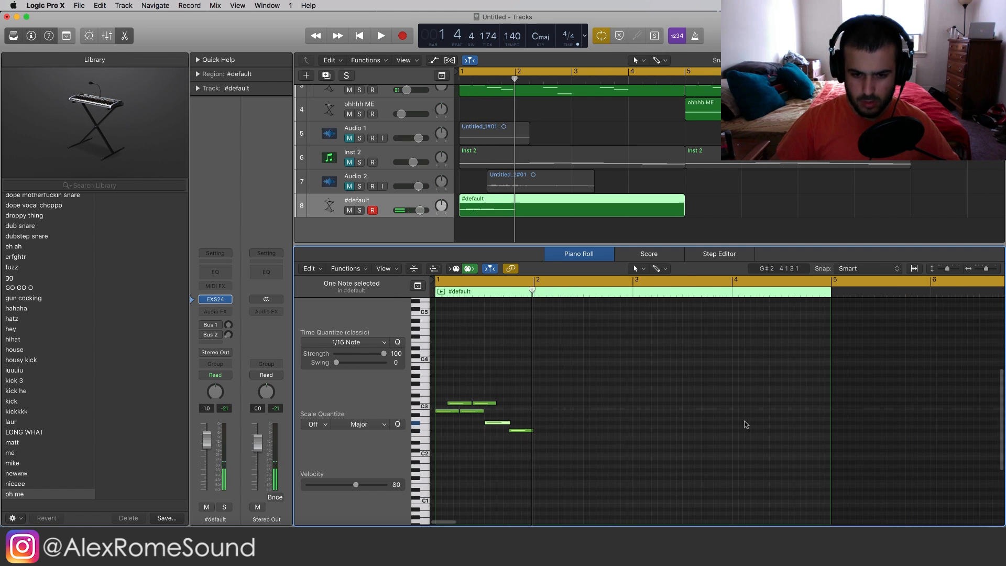
mouse_move(587, 433)
mouse_down()
mouse_move(588, 424)
mouse_move(614, 451)
mouse_up()
click(684, 423)
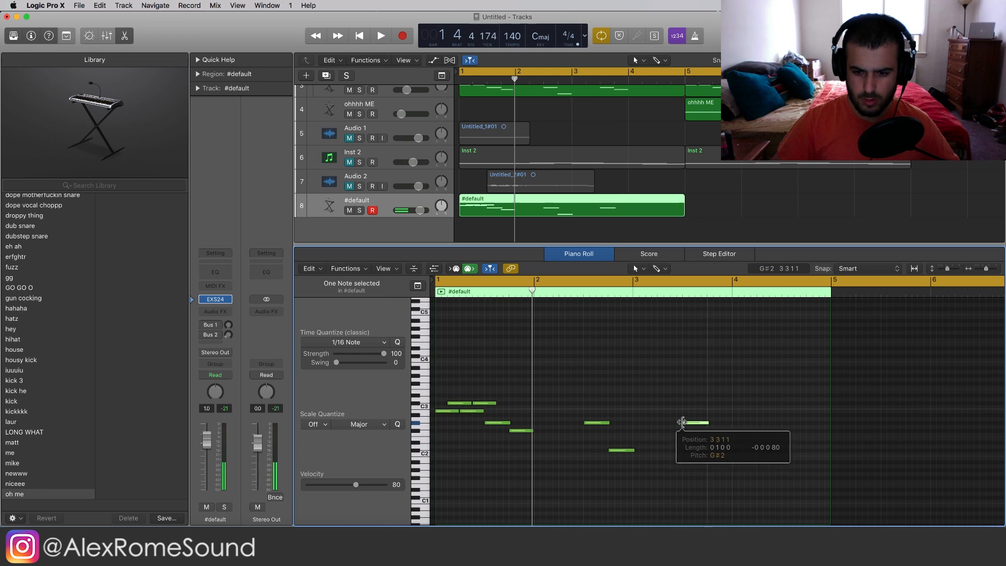
drag(710, 437, 712, 432)
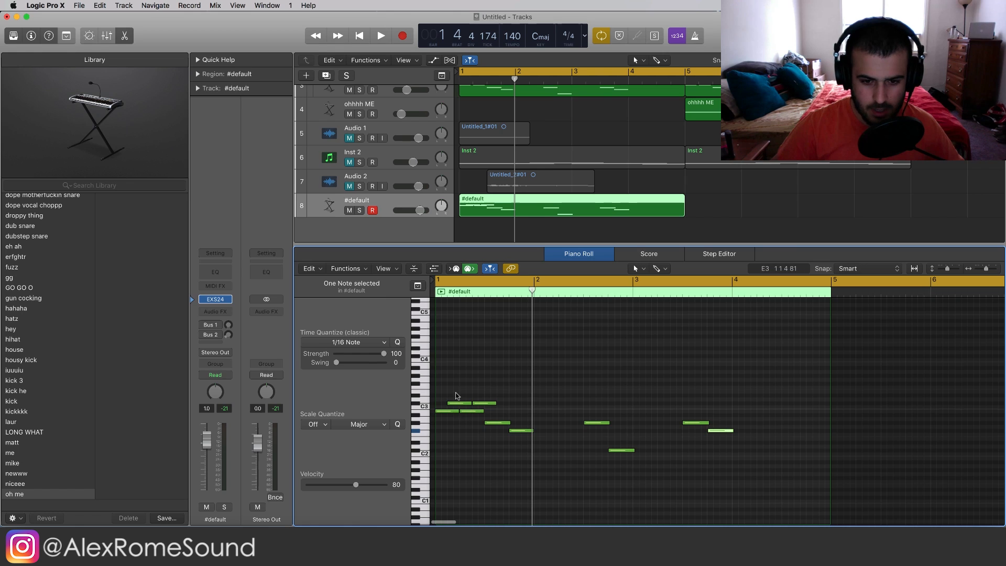
Shorten the first four notes of the melody together and deselect them.
drag(456, 393, 476, 412)
click(488, 441)
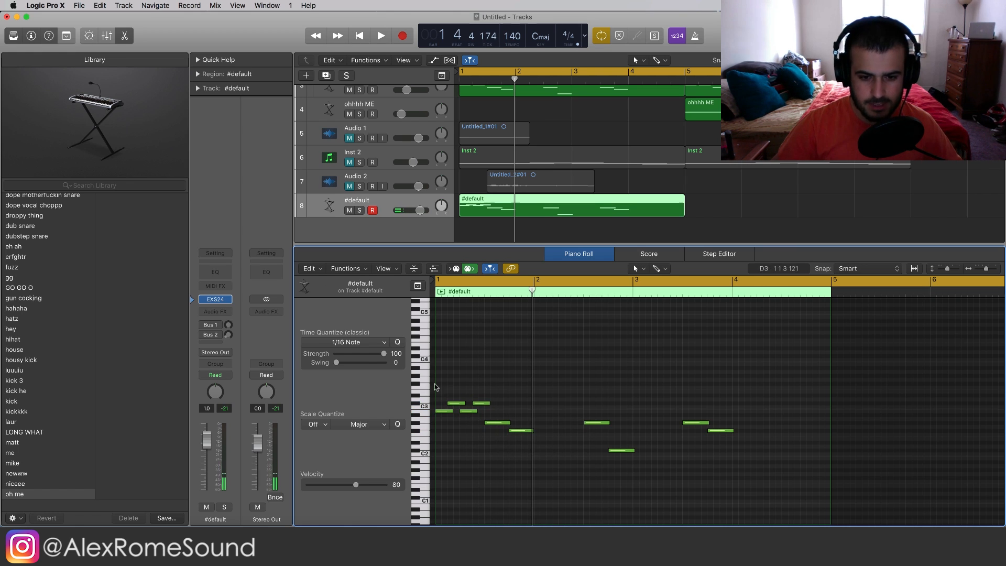
Solo the #default track, raise the EXS24's output volume slightly, and audition the melody.
click(215, 300)
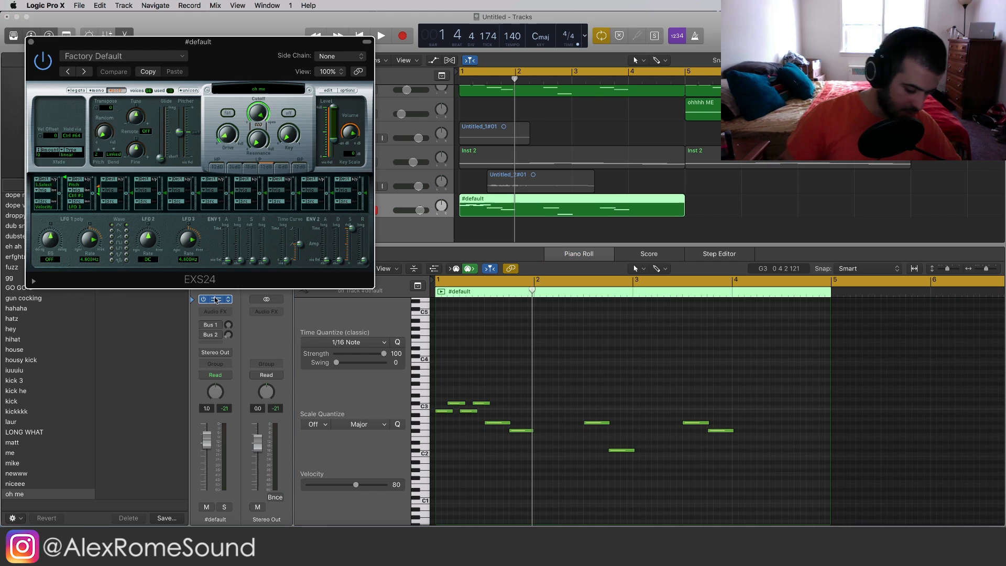
key(s)
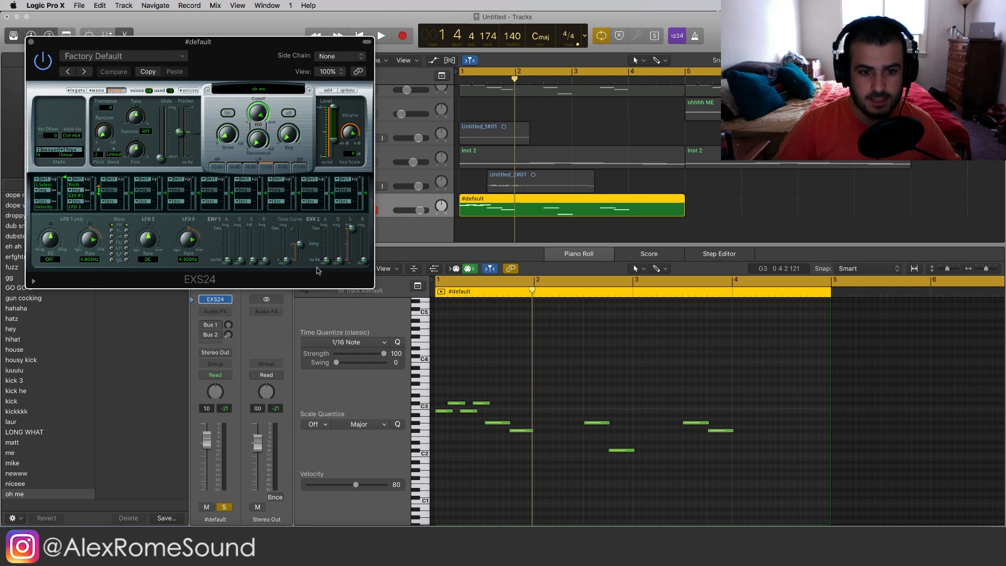
key(space)
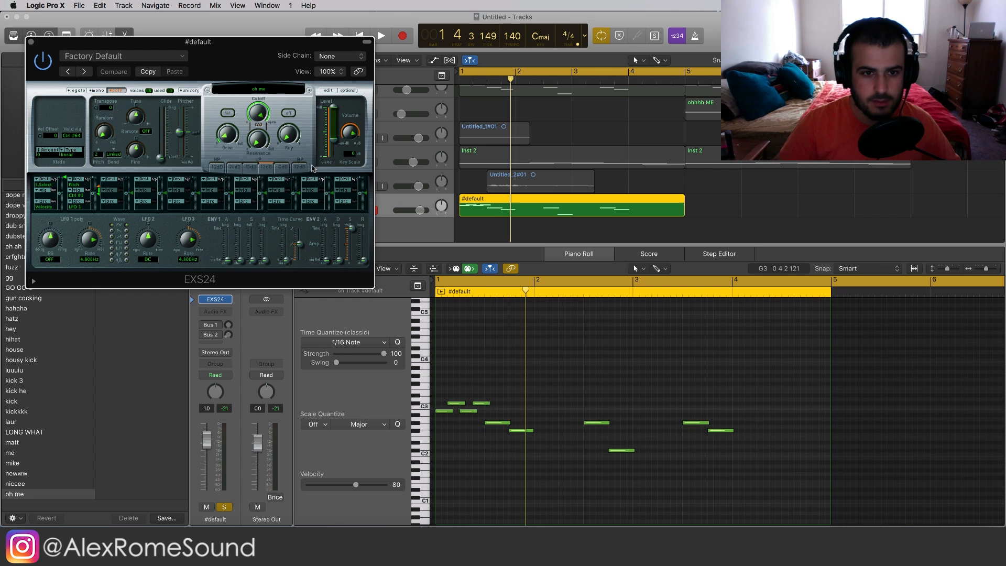
drag(350, 138, 351, 137)
key(space)
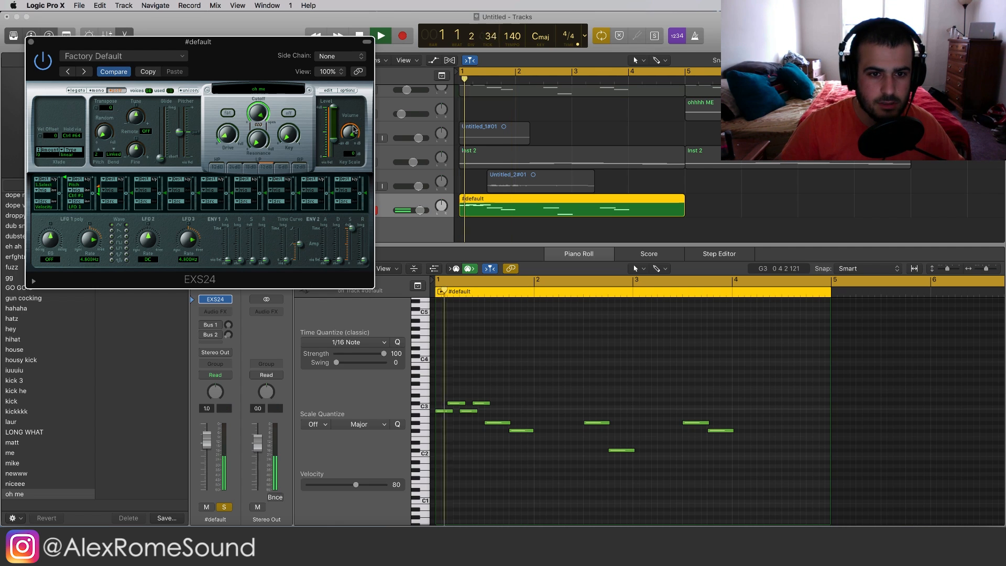
key(space)
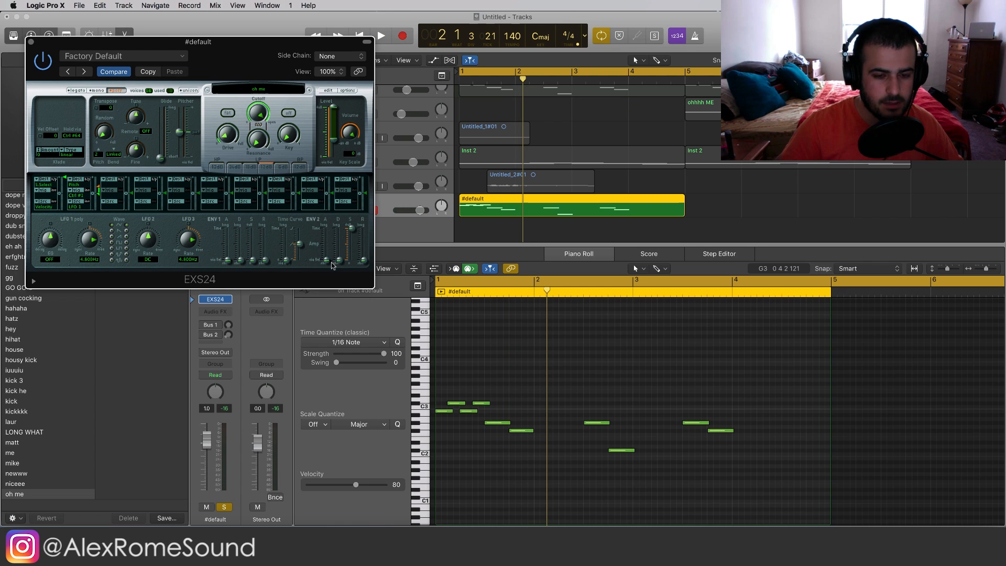
Lengthen the EXS24's ENV 2 attack slightly in two small adjustments, auditioning the melody after each.
drag(328, 262, 331, 259)
key(space)
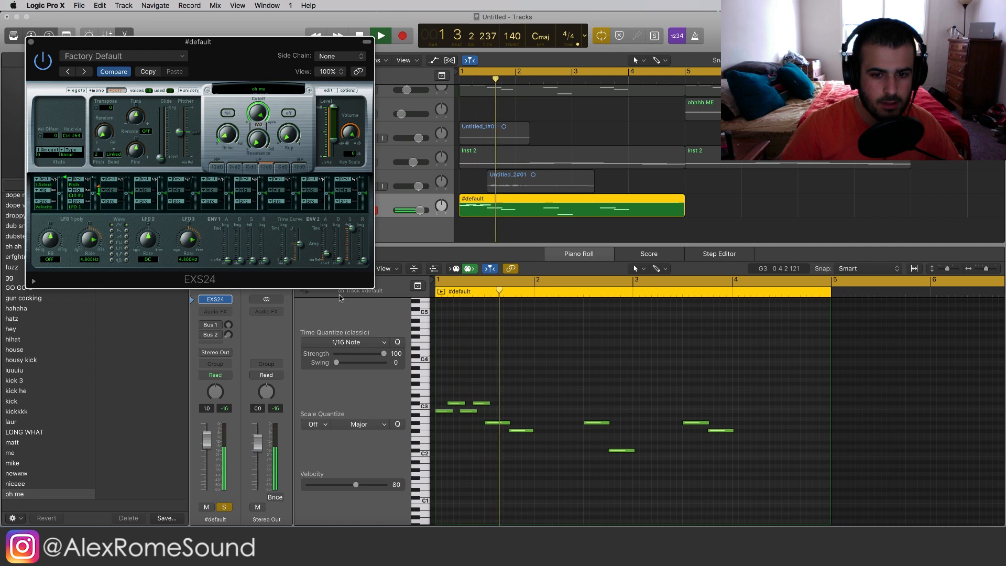
key(space)
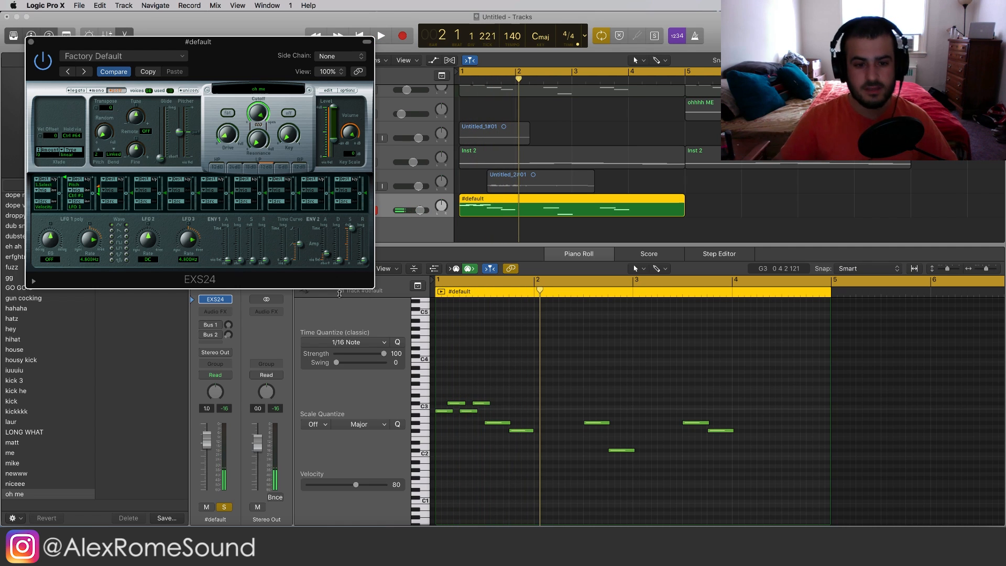
drag(327, 256, 327, 255)
key(space)
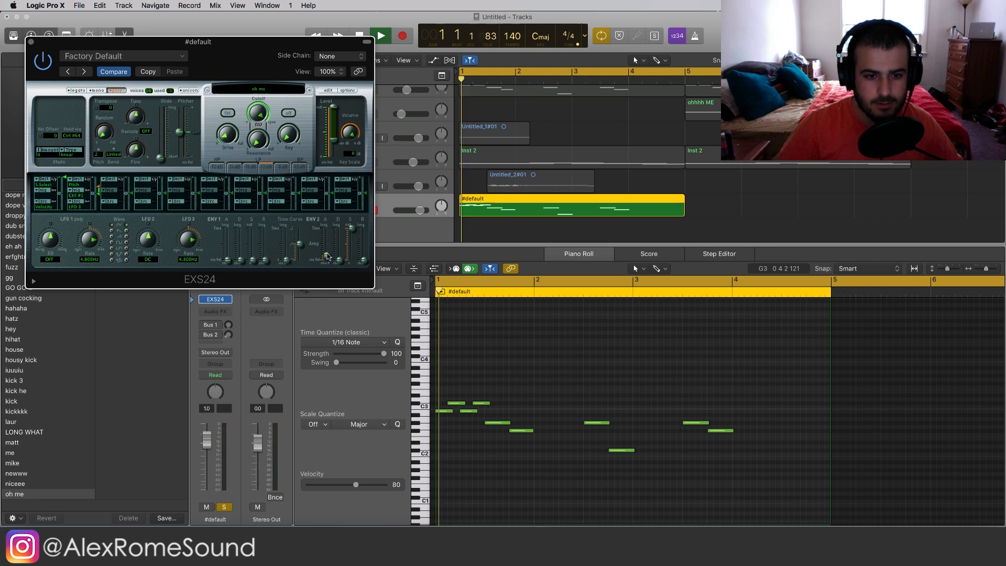
key(space)
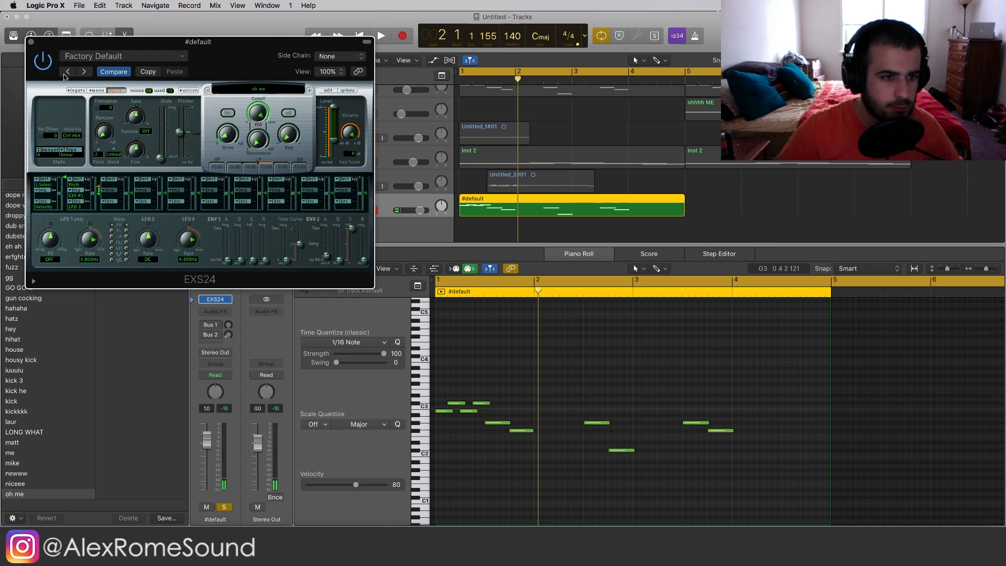
Switch the EXS24 to legato with a glide of about 38 ms, audition the melody, and close the sampler window.
click(101, 90)
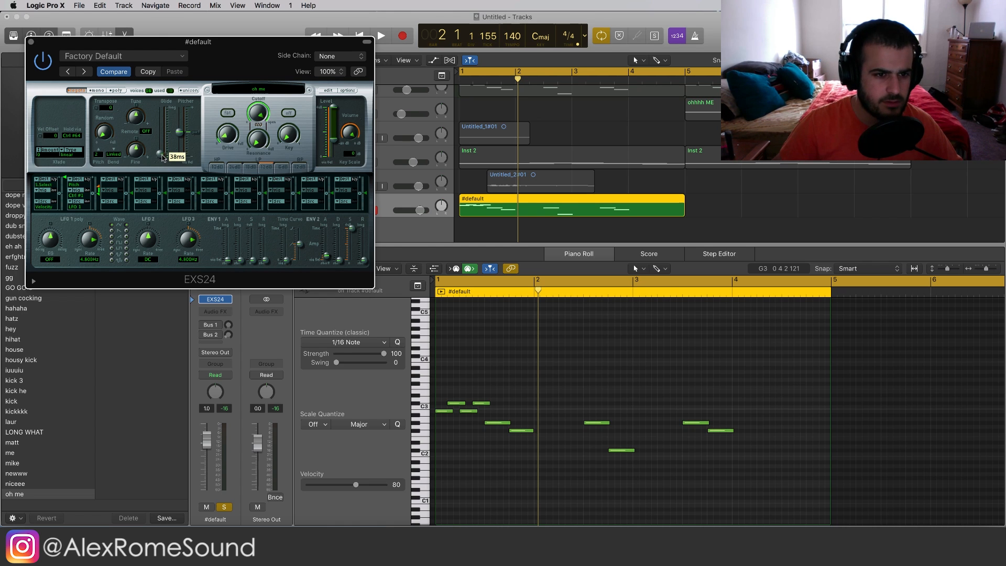
key(space)
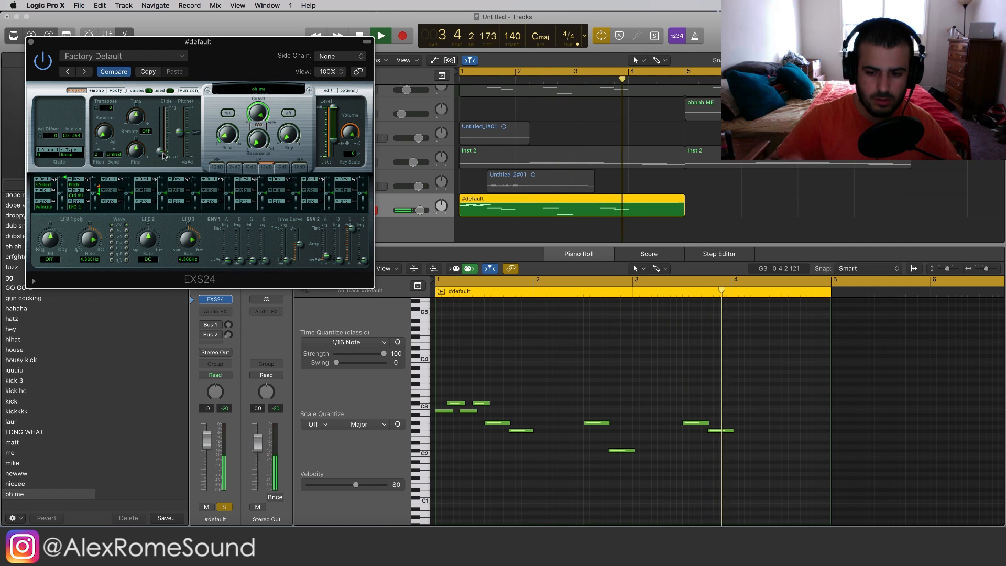
key(space)
click(31, 42)
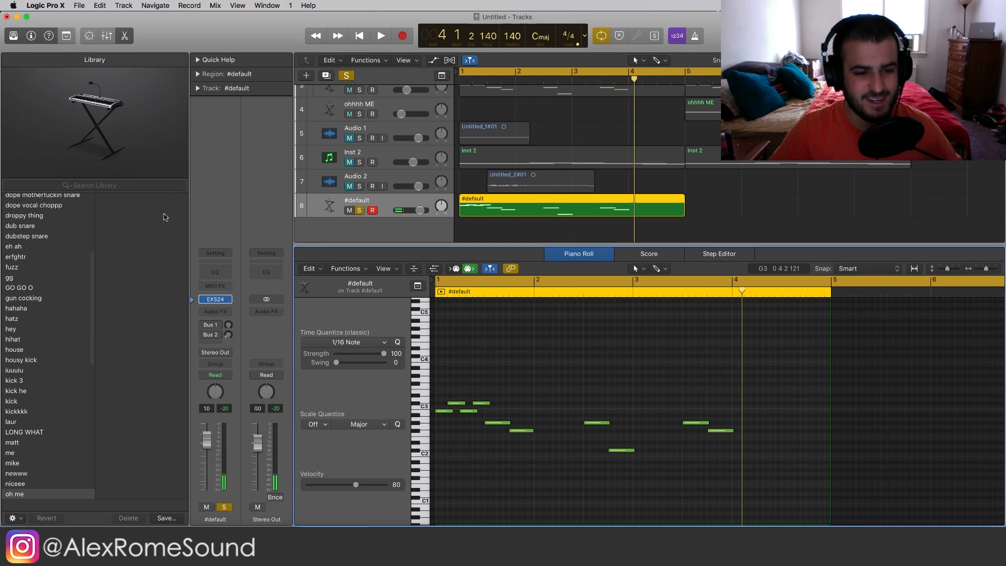
Insert the stereo Waves PuigChild 670 (s) compressor as the first audio effect on the #default track.
click(230, 312)
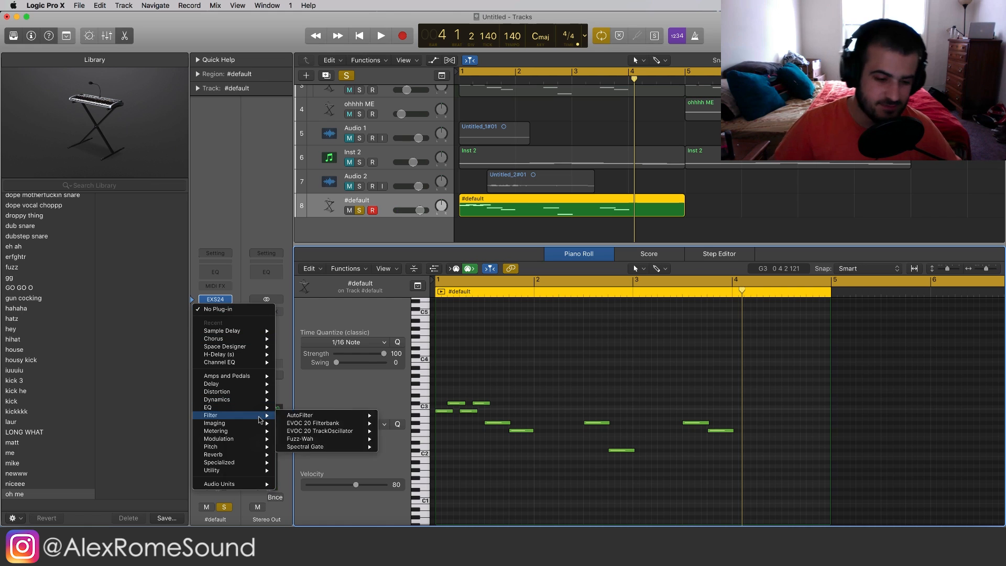
mouse_move(231, 484)
mouse_move(296, 488)
mouse_move(296, 512)
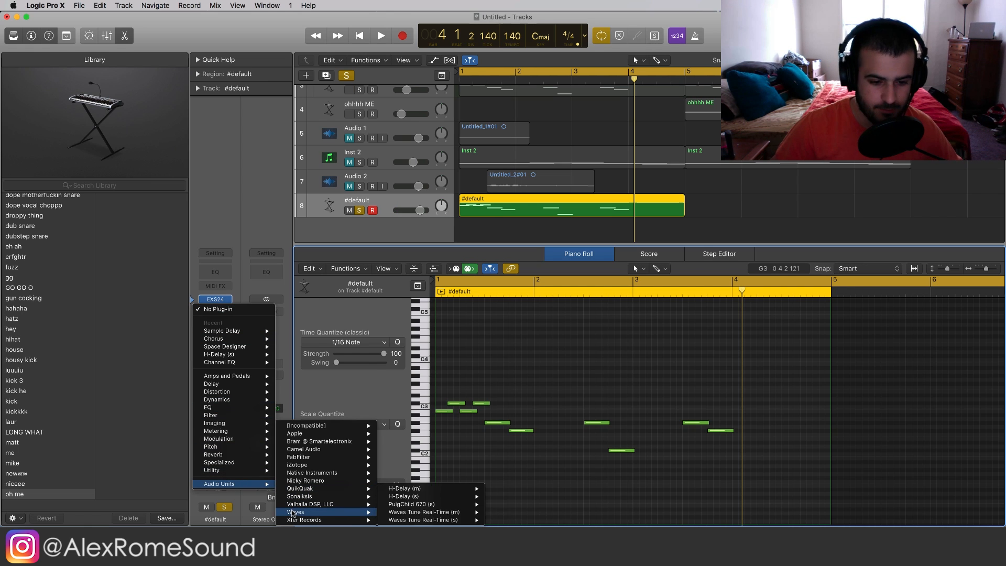
mouse_move(429, 498)
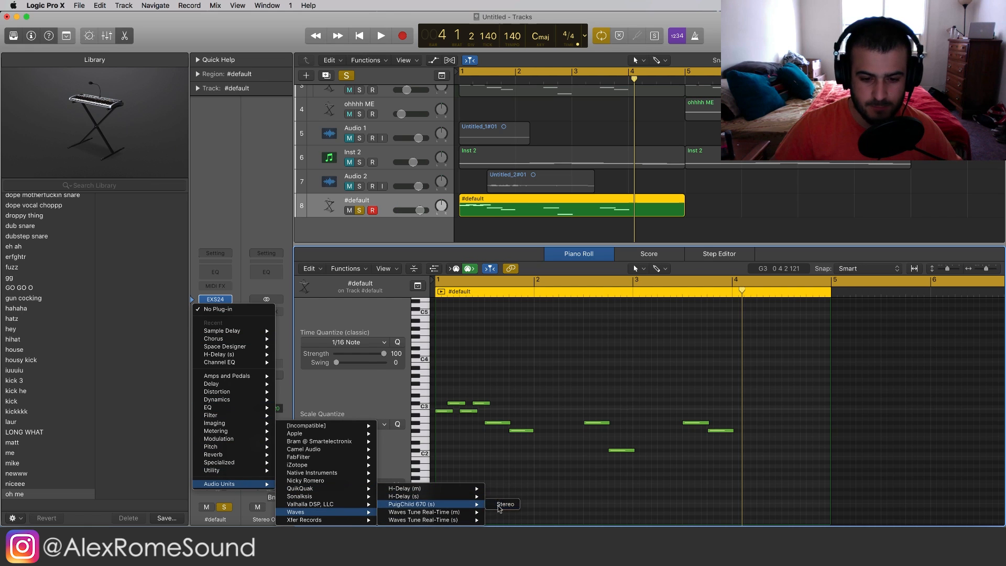
click(503, 504)
Adjust the PuigChild 670's left channel input gain and threshold while the melody plays, and close the plug-in window.
mouse_move(212, 152)
mouse_down()
mouse_move(211, 143)
mouse_move(204, 157)
mouse_up()
key(space)
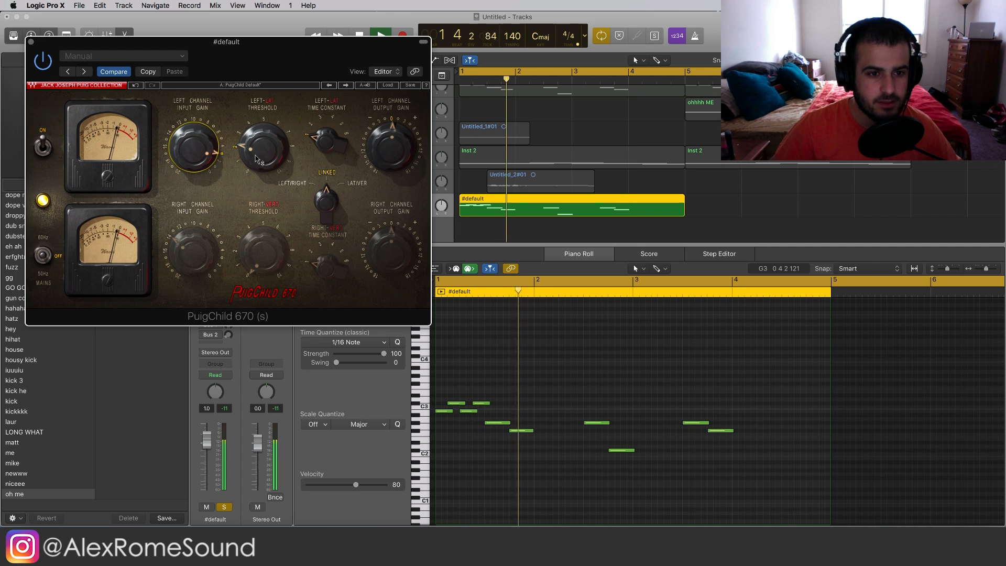
drag(264, 148, 235, 152)
key(space)
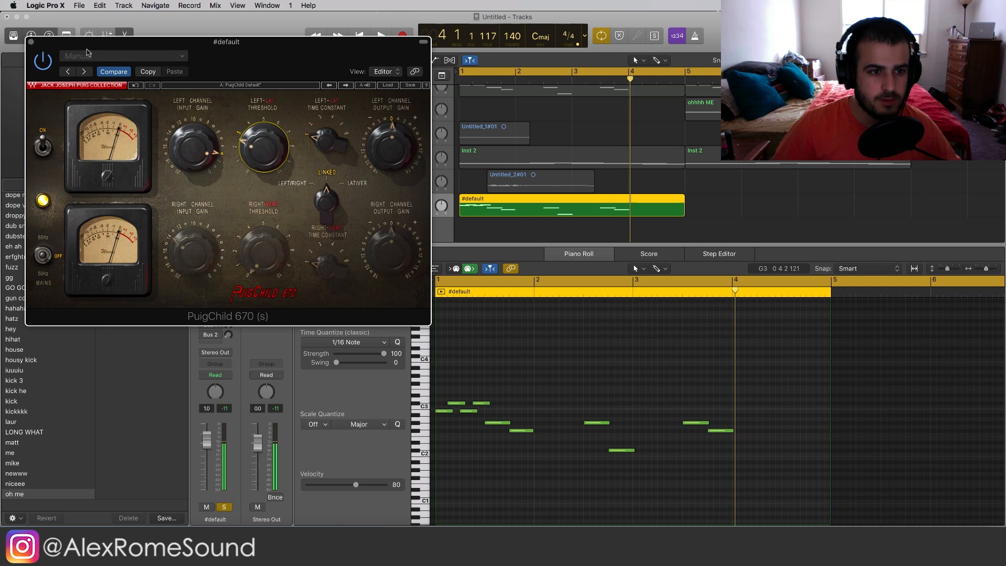
click(30, 42)
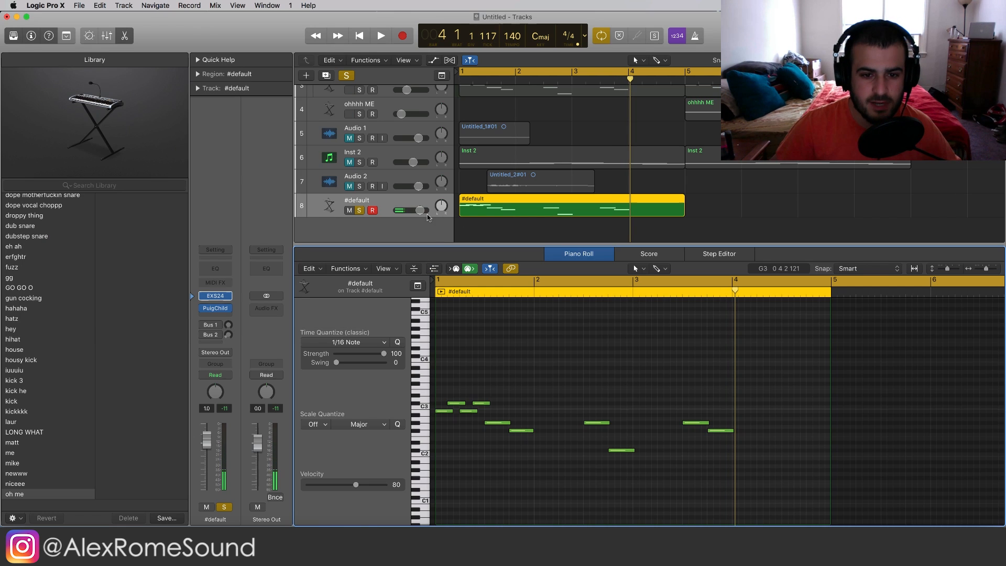
Lower the #default track's volume to -6.0 dB and insert the stereo Xfer Records OTT after the PuigChild.
drag(419, 211, 414, 210)
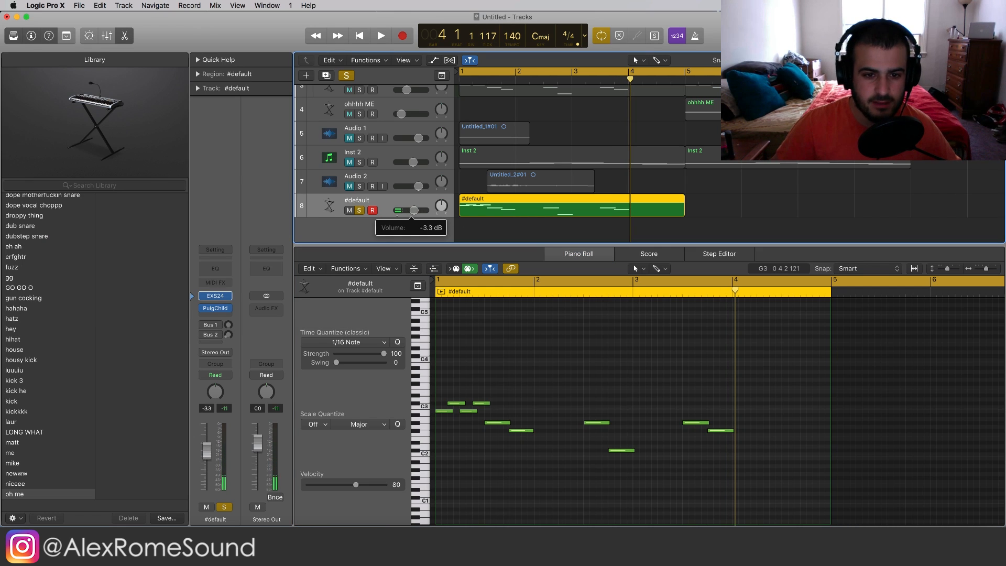
click(220, 317)
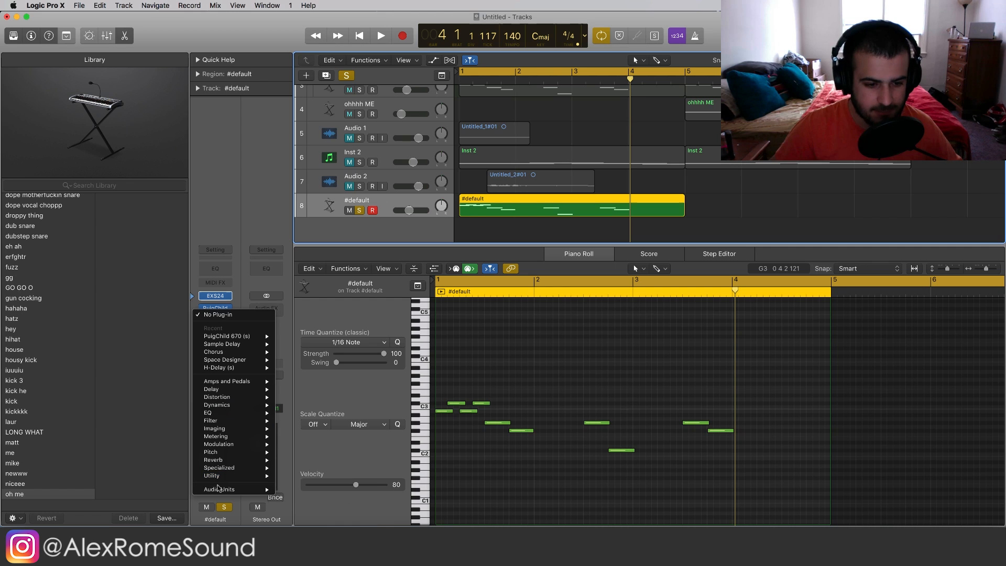
mouse_move(236, 490)
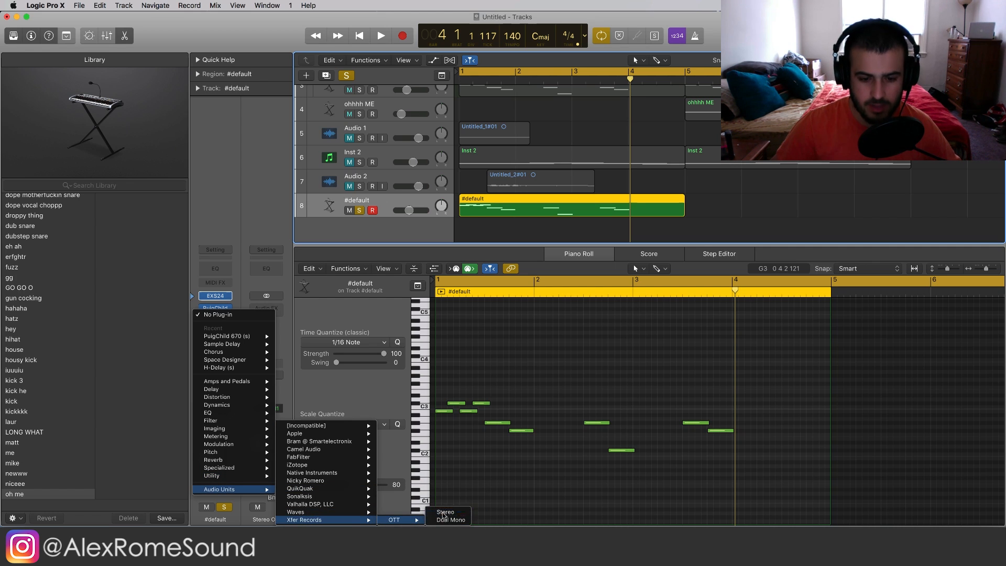
click(451, 507)
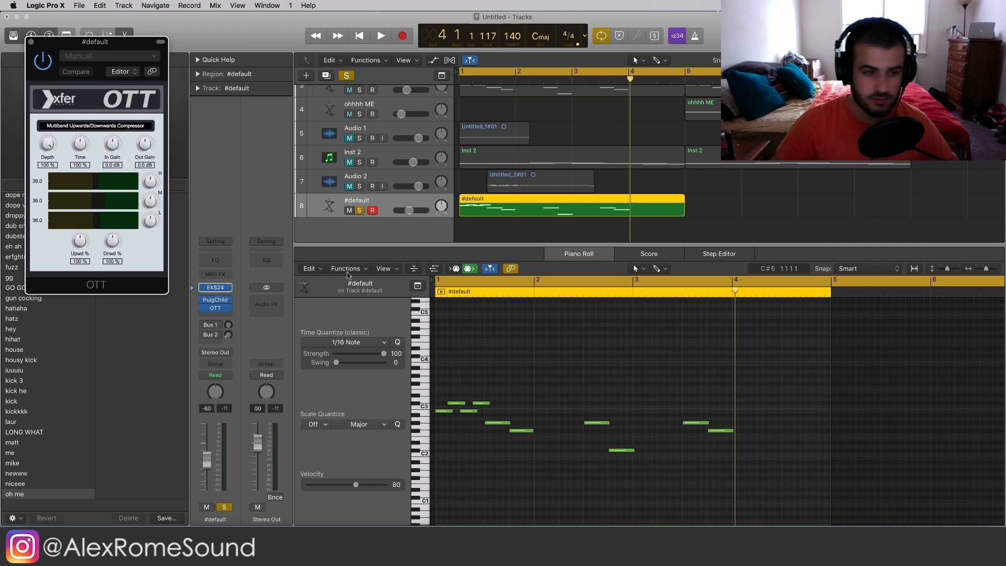
Set the OTT depth to 0% and raise it to about 41% during playback, and close the plug-in window.
drag(51, 148, 50, 187)
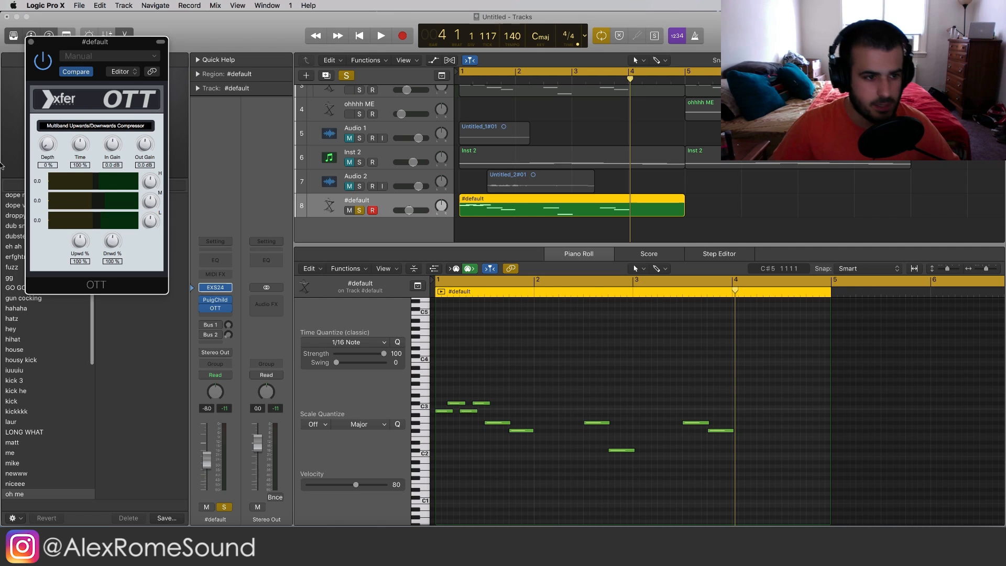
key(space)
drag(45, 147, 45, 102)
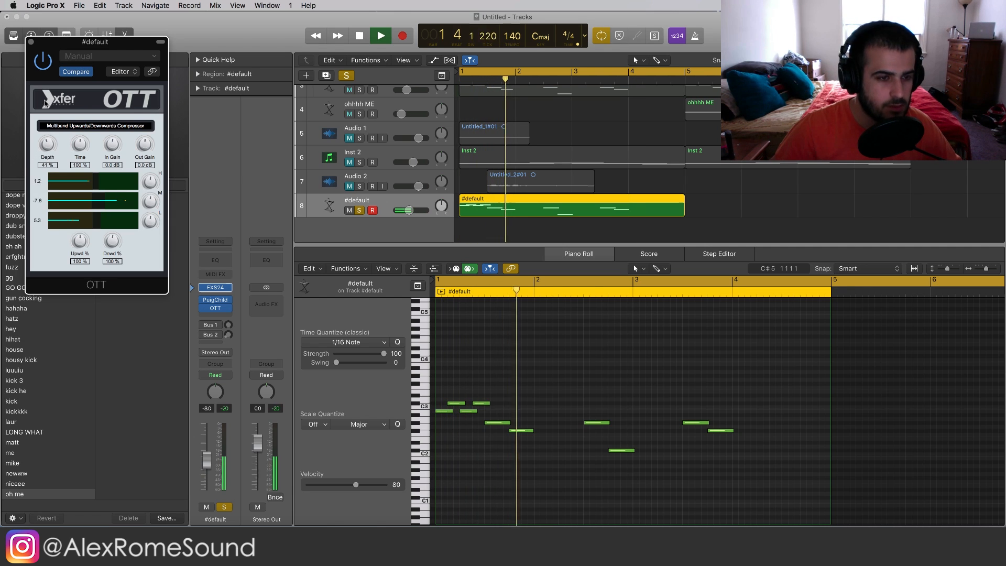
key(space)
click(31, 42)
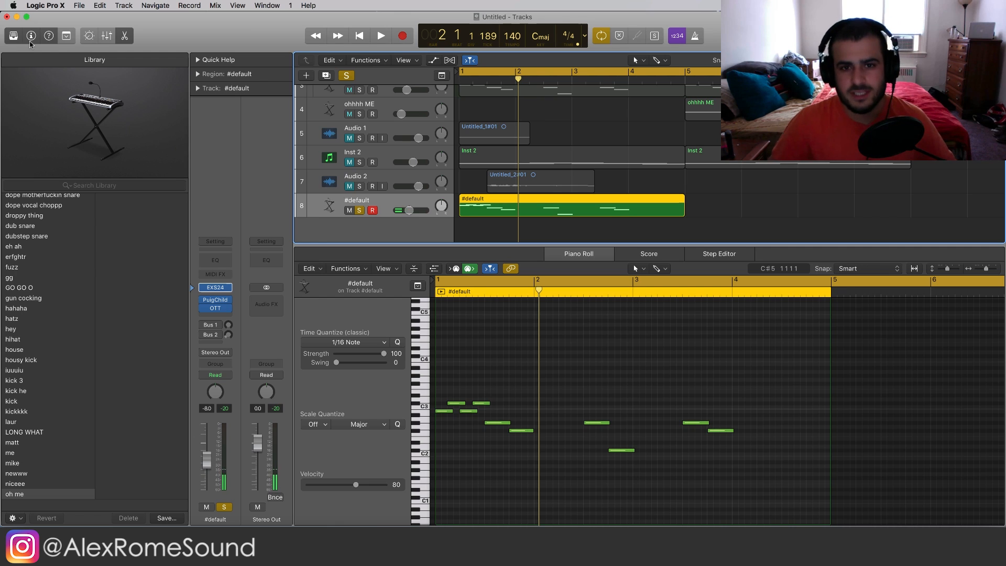
Insert the stereo Waves H-Delay (s) after OTT on the #default track.
click(215, 317)
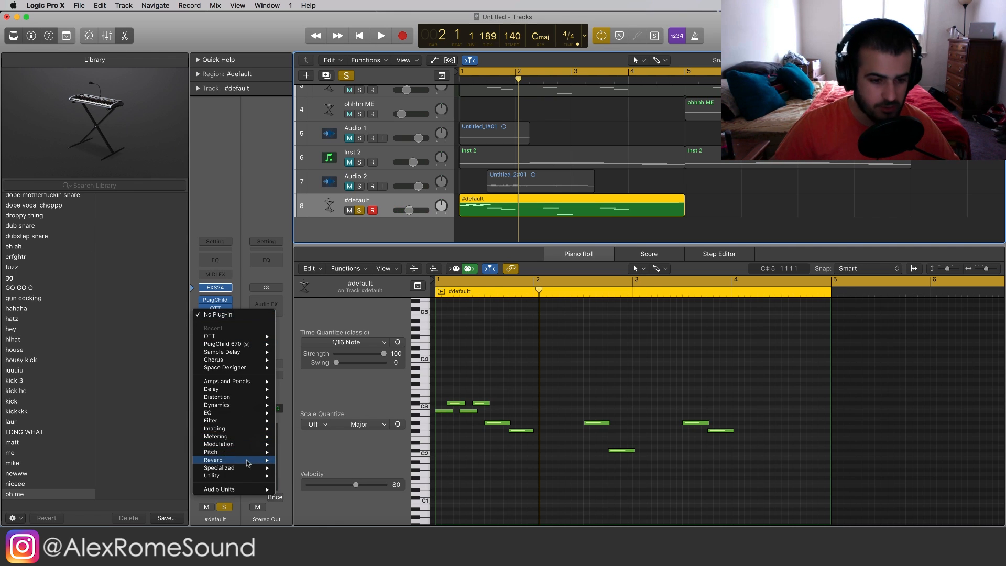
mouse_move(248, 461)
mouse_move(321, 483)
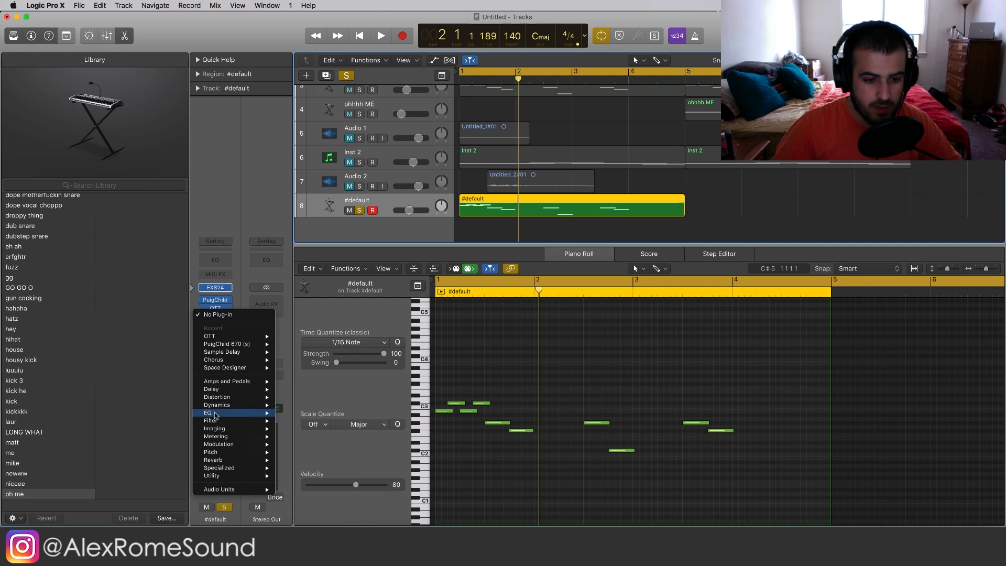
mouse_move(228, 489)
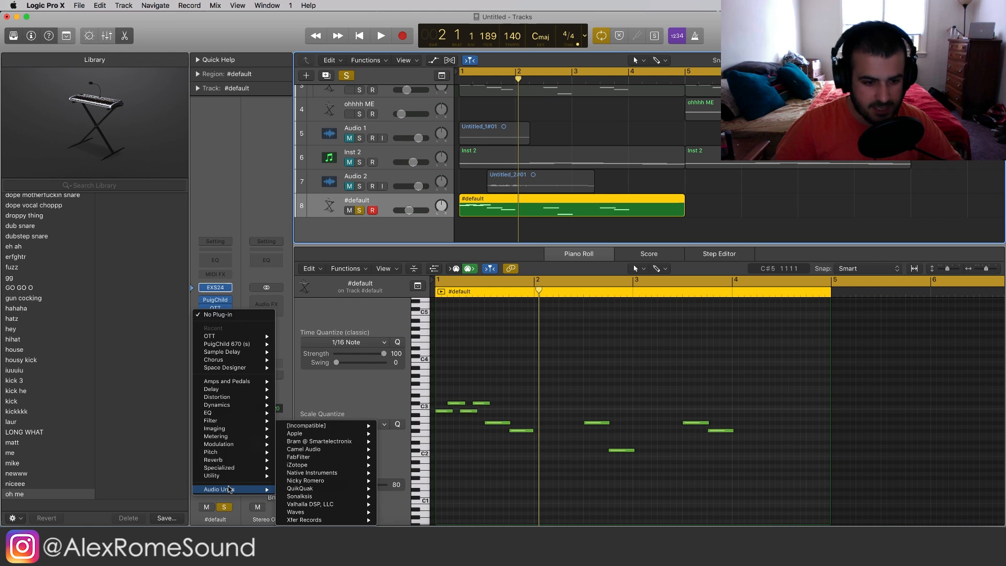
mouse_move(348, 514)
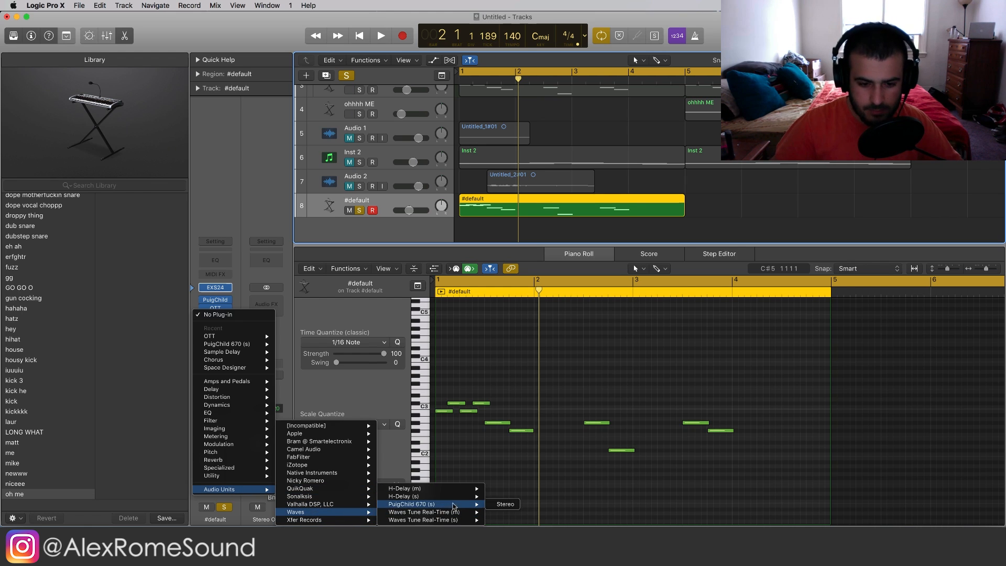
mouse_move(458, 500)
click(503, 496)
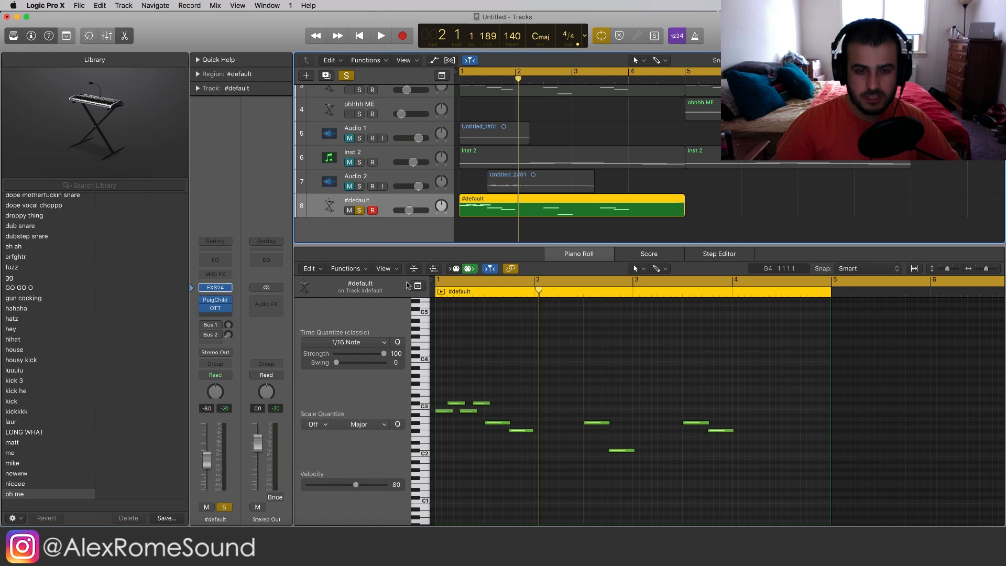
Set the H-Delay to a 1/2 delay with Ping Pong, reduce its dry/wet mix during playback, and close its window.
drag(140, 131, 140, 107)
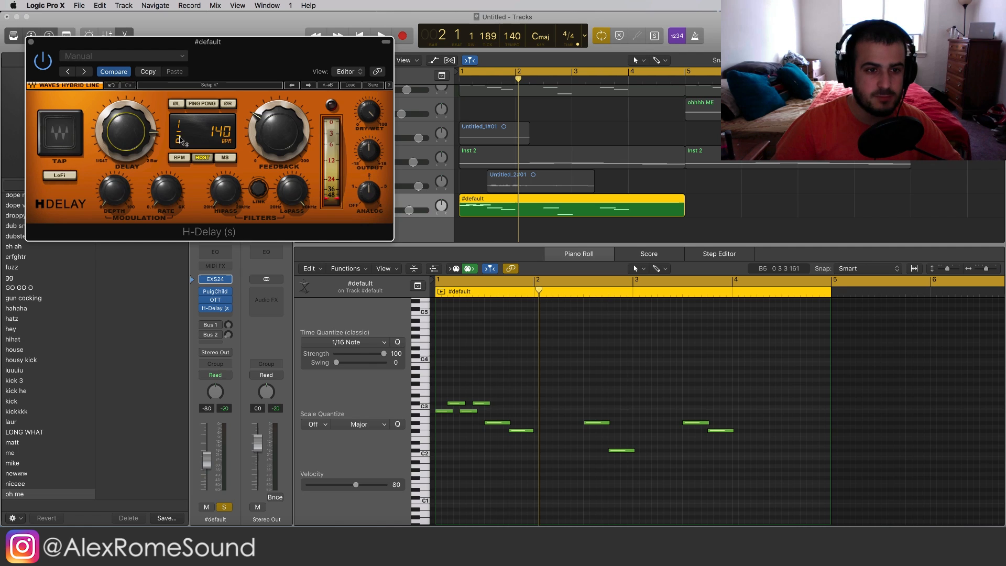
click(204, 105)
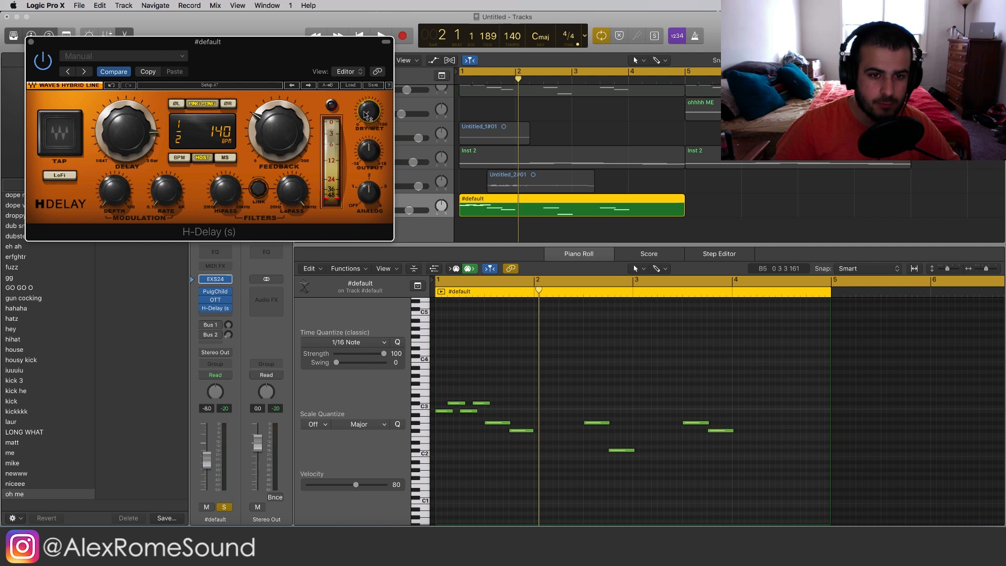
key(space)
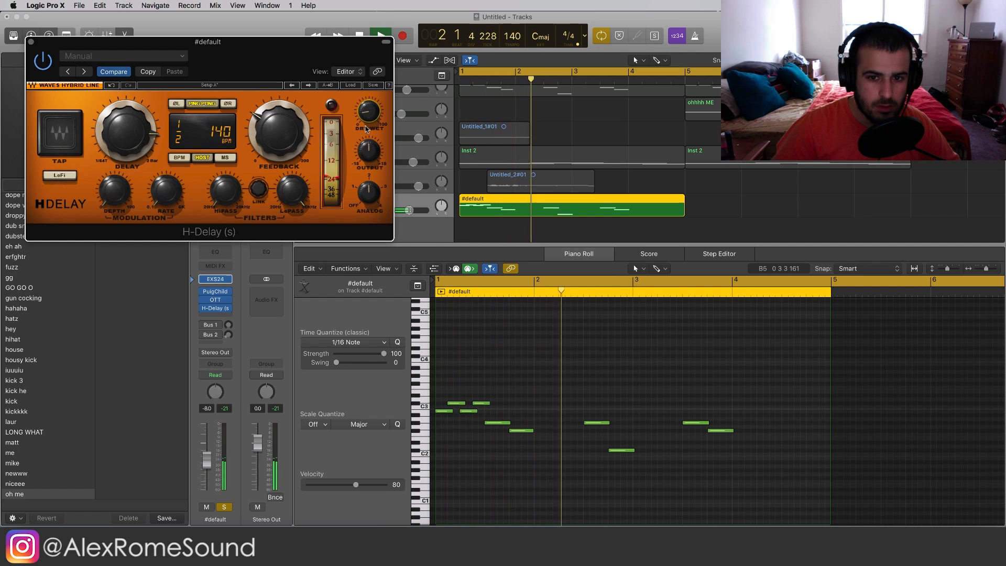
mouse_move(366, 121)
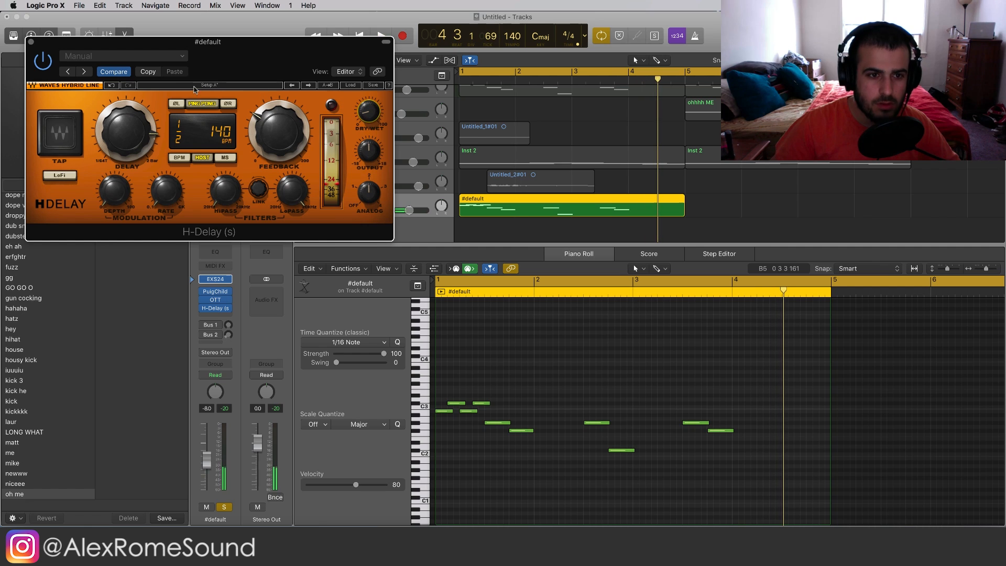
click(31, 41)
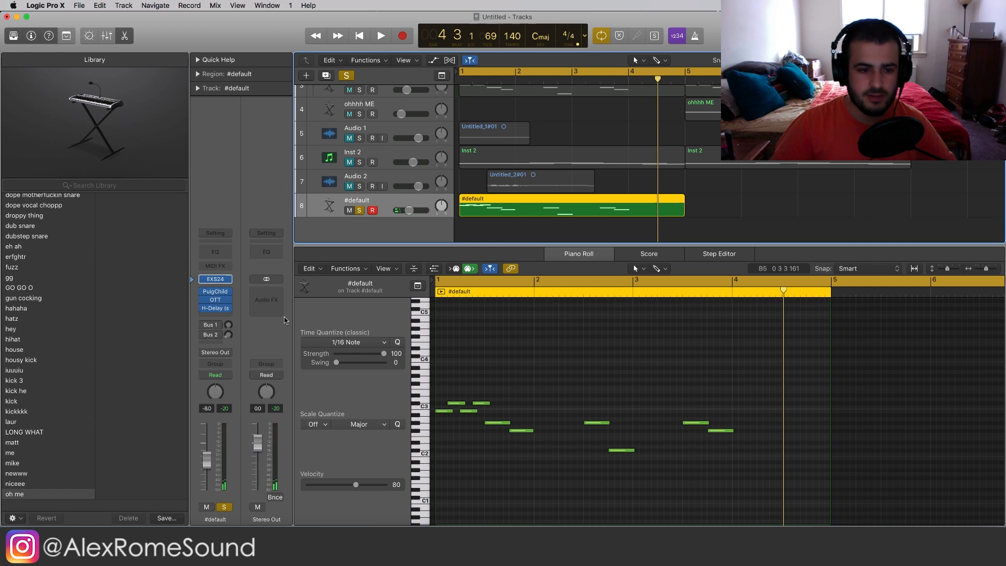
Open the H-Delay on the #default track, play back the melody through it, and close the plug-in window.
click(215, 308)
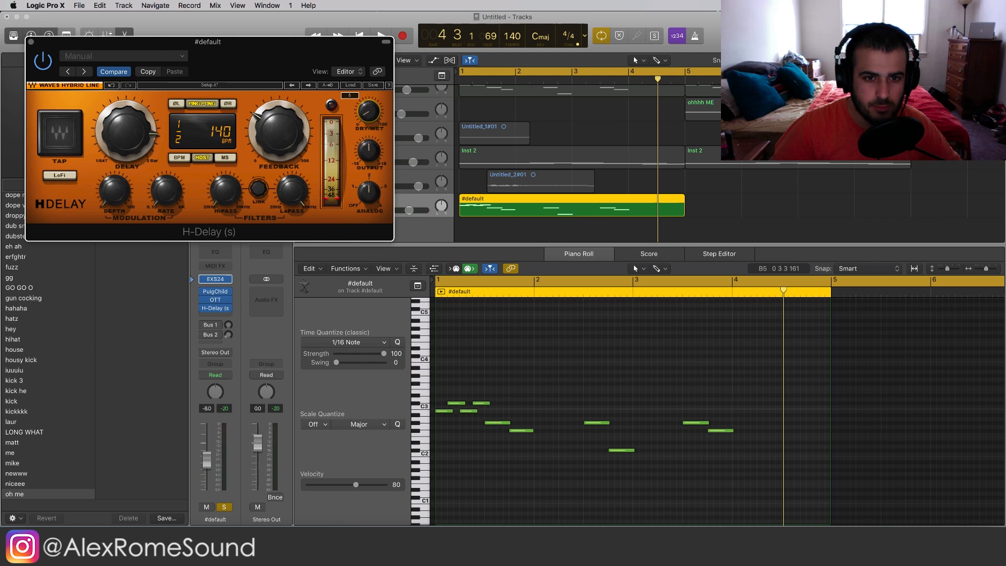
key(space)
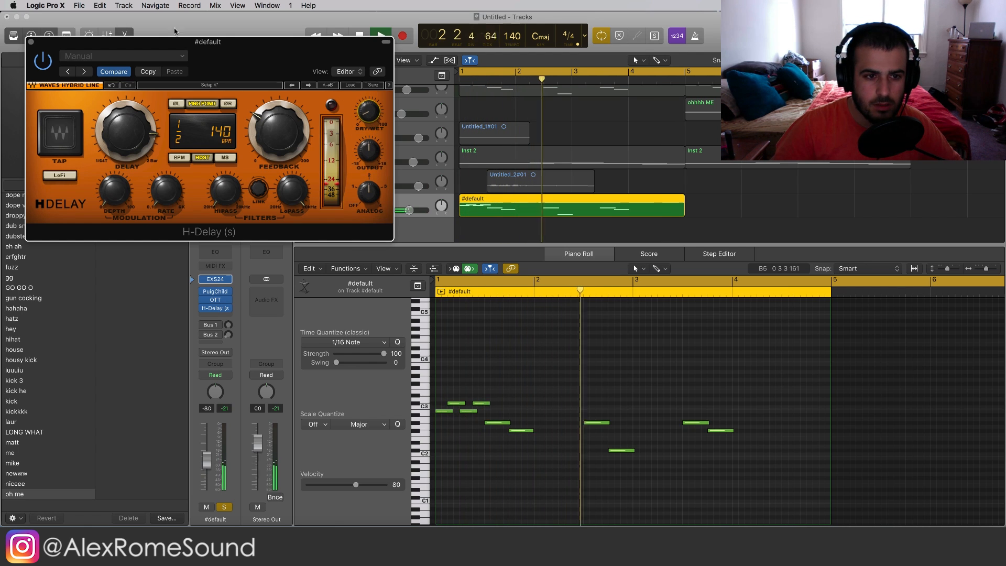
click(31, 42)
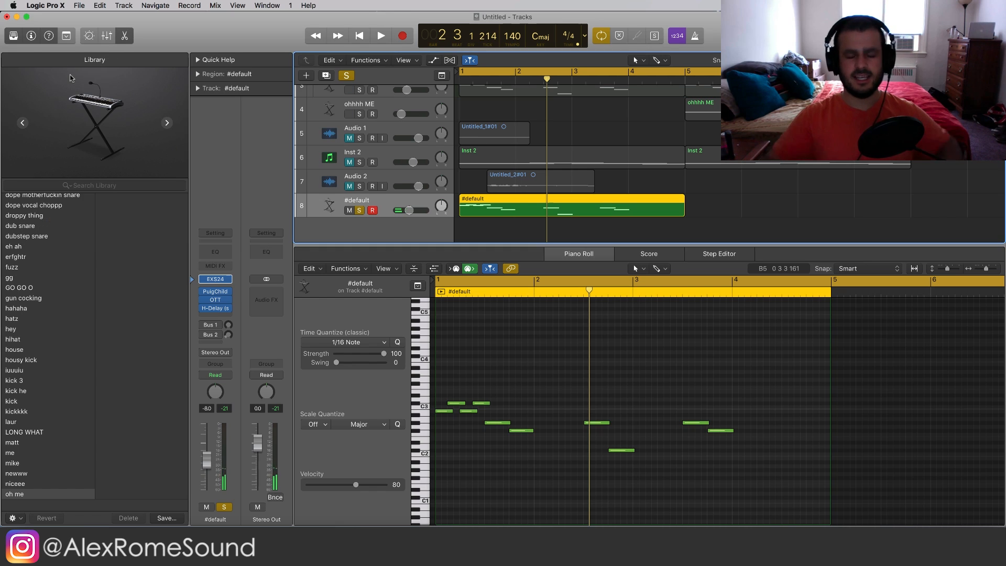
Insert the stereo Space Designer after H-Delay on the #default track and load the 09.0s Soccer Field preset from the large outdoor spaces.
click(221, 309)
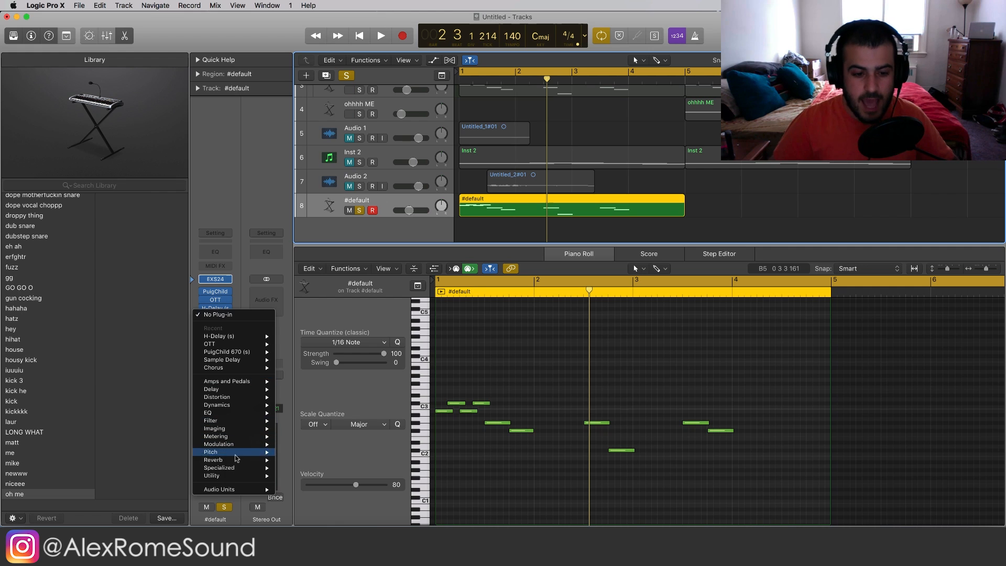
mouse_move(237, 461)
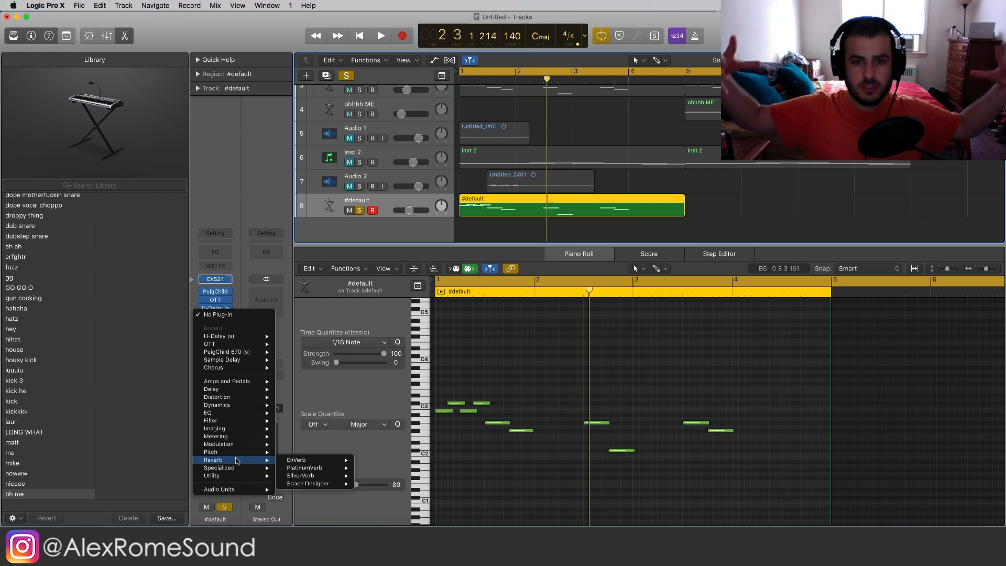
mouse_move(320, 483)
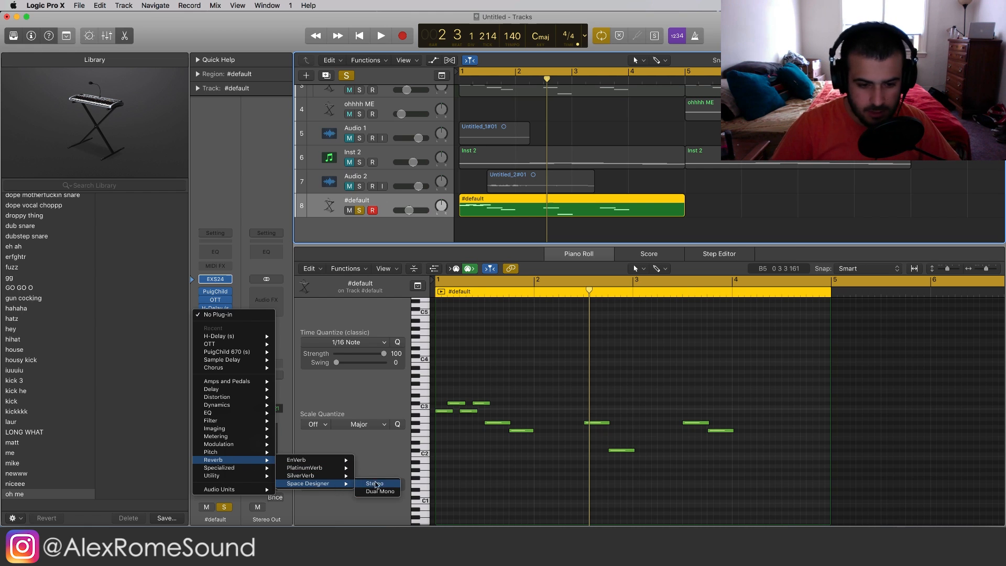
click(381, 483)
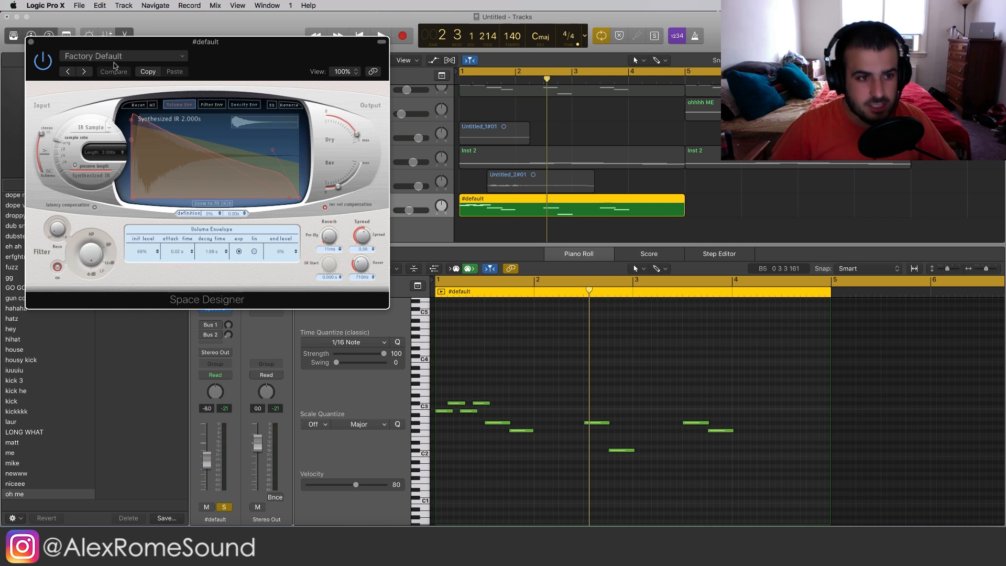
click(119, 57)
mouse_move(116, 224)
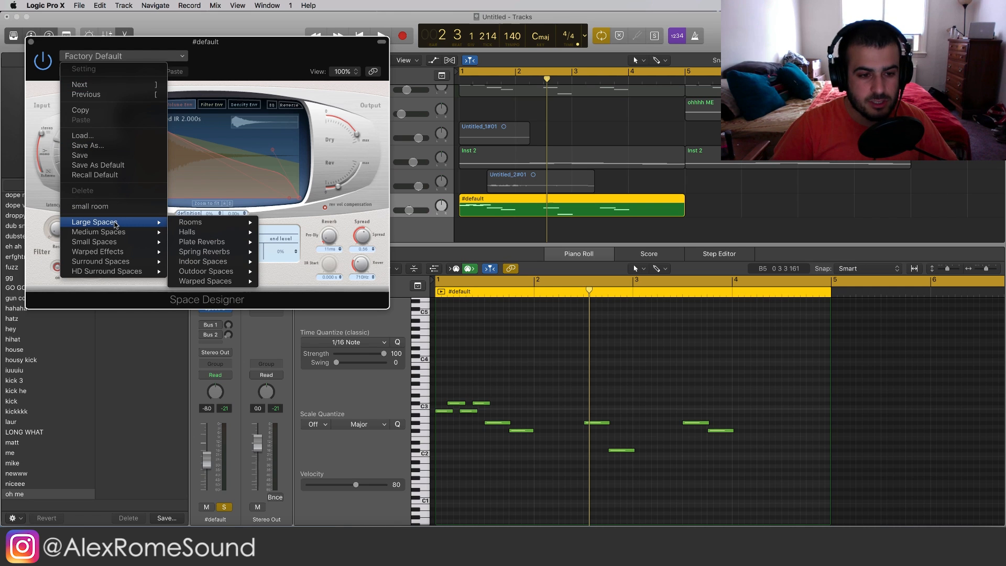
mouse_move(247, 272)
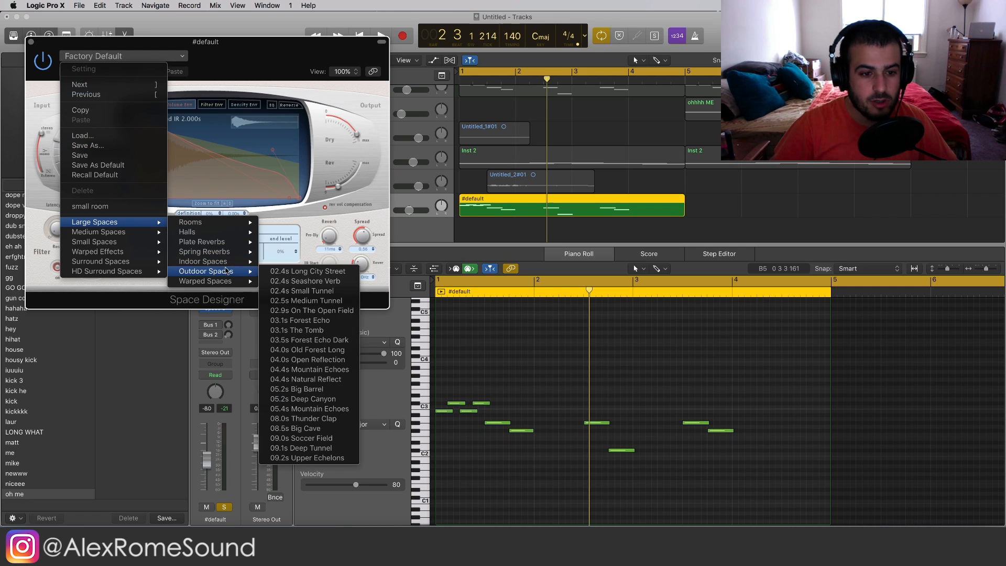
click(296, 439)
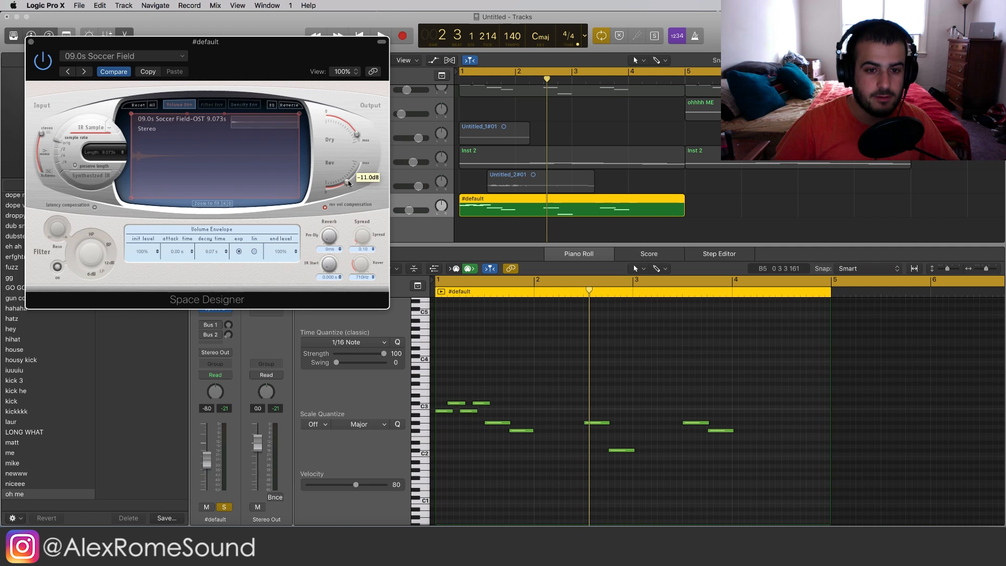
Lower the reverb output level in Space Designer, audition it during playback, and close the plug-in window.
drag(344, 189, 342, 190)
key(space)
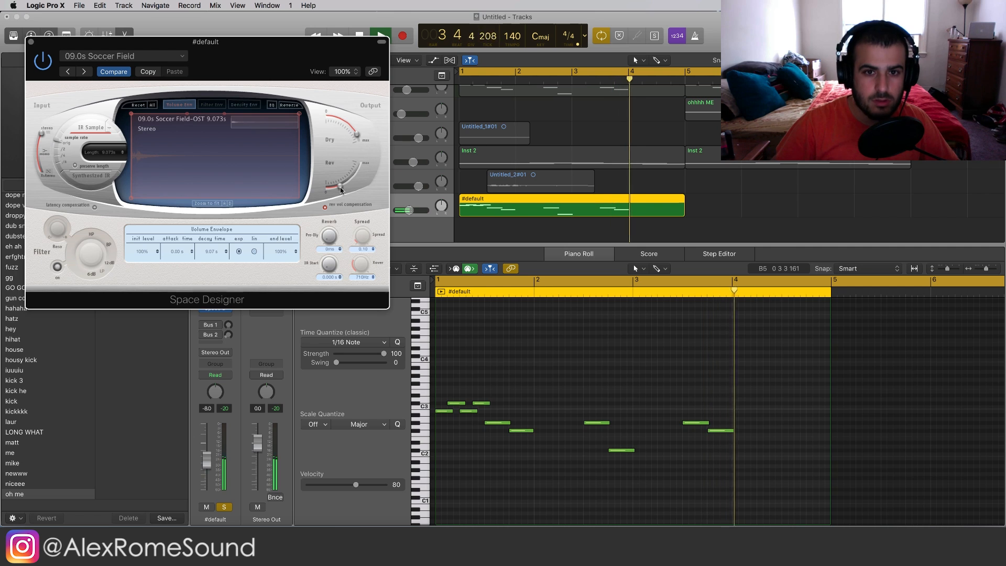
click(31, 41)
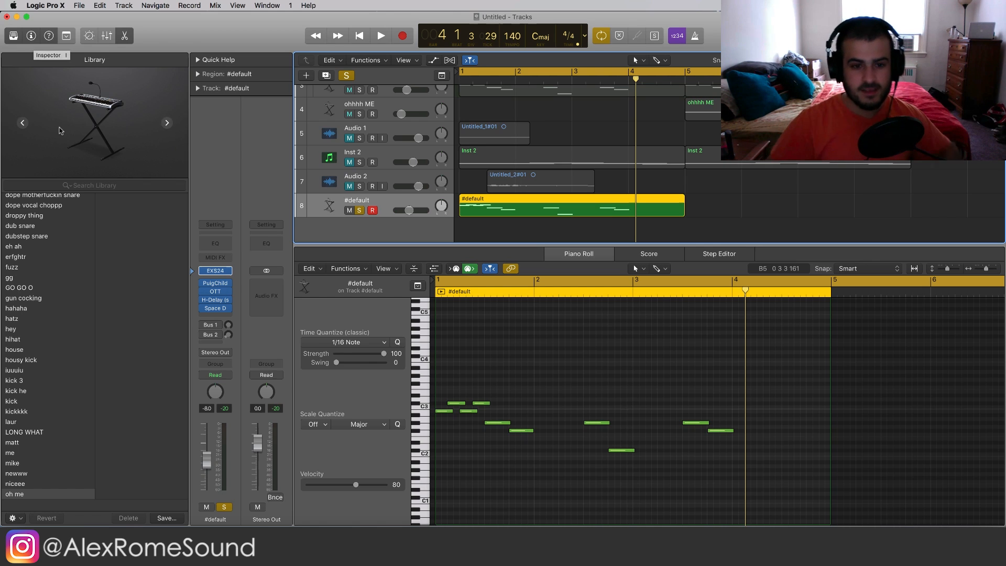
Unsolo the #default track, duplicate it, and copy its melody region to bar 1 of the new track.
click(360, 211)
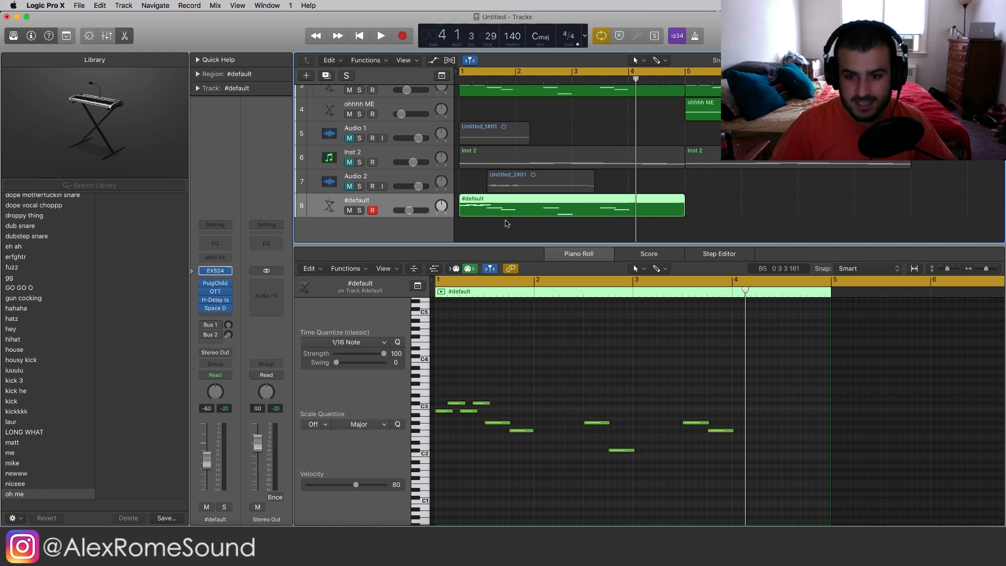
click(710, 194)
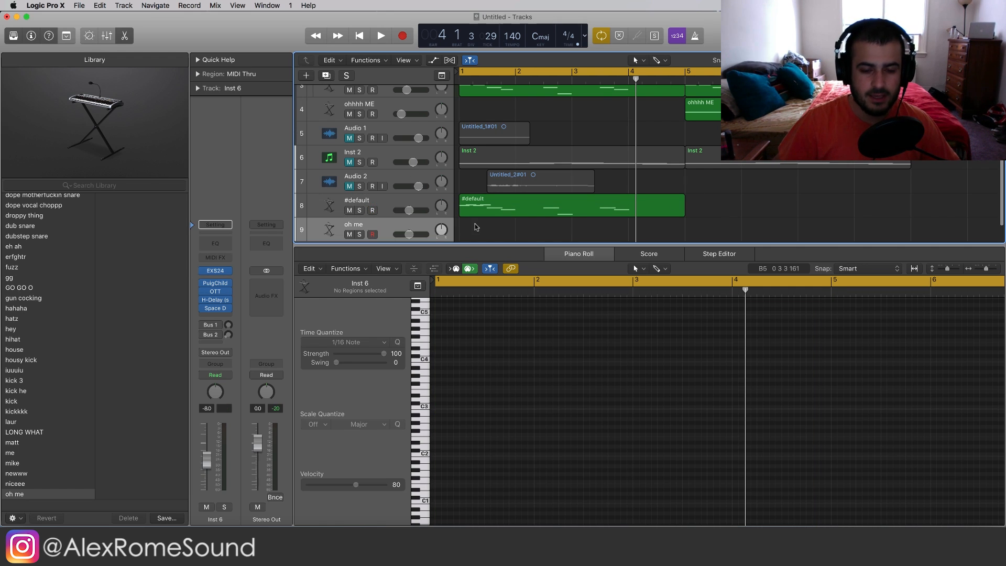
scroll(491, 216, down, 1)
click(523, 189)
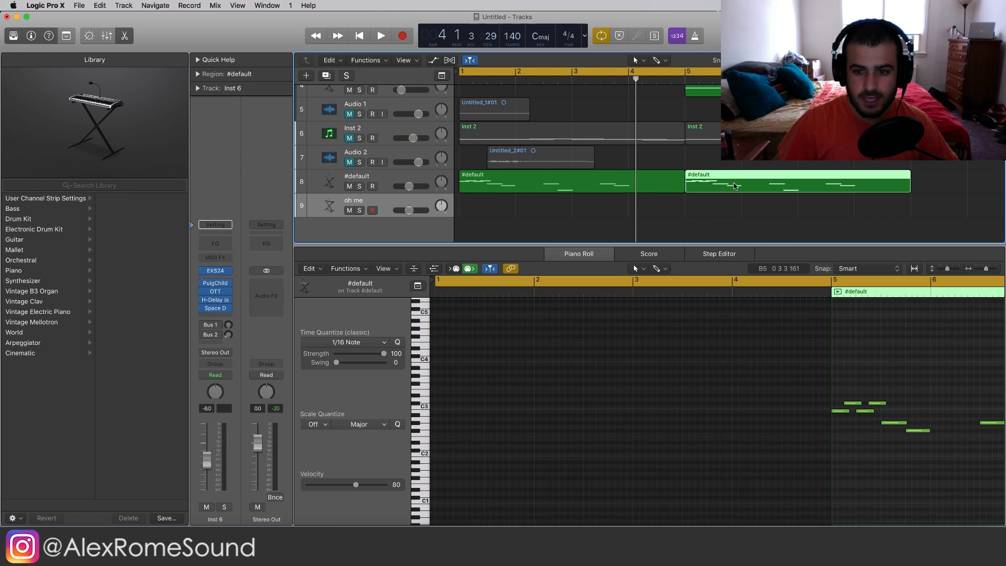
drag(527, 192, 527, 216)
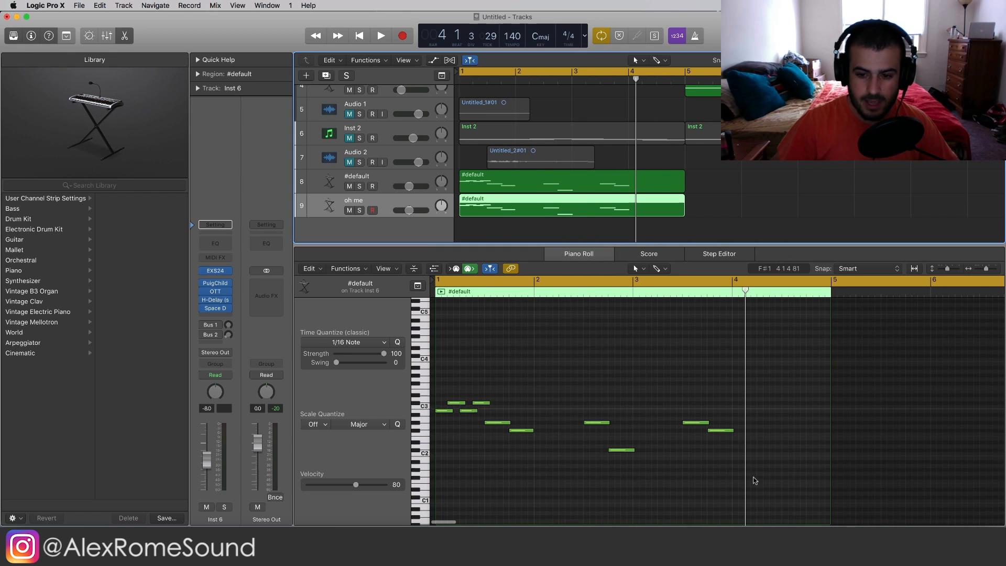
Transpose all notes of the copied region up one octave and lower the new track's volume to -13.4 dB during playback.
drag(755, 480, 443, 366)
key(space)
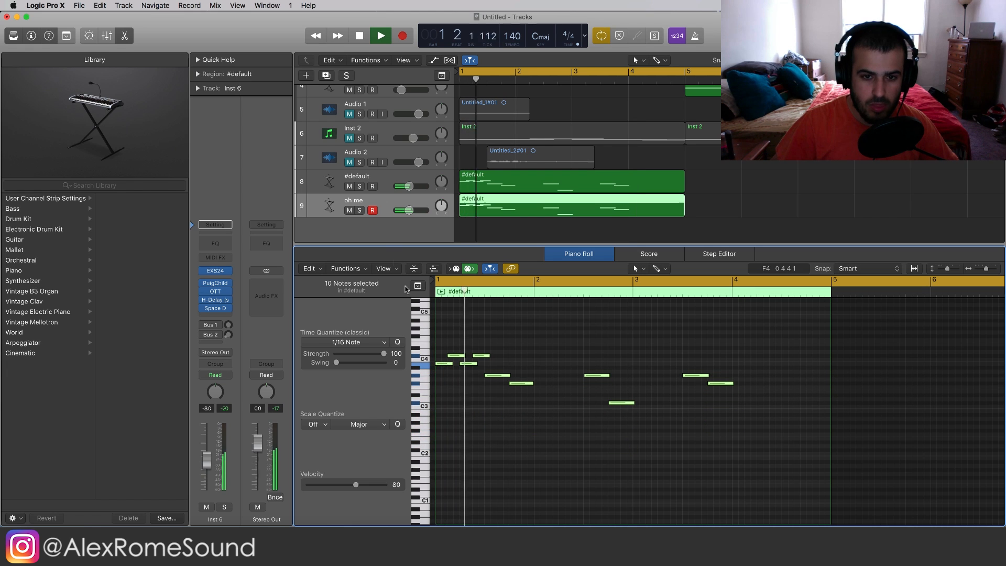
drag(408, 210, 402, 211)
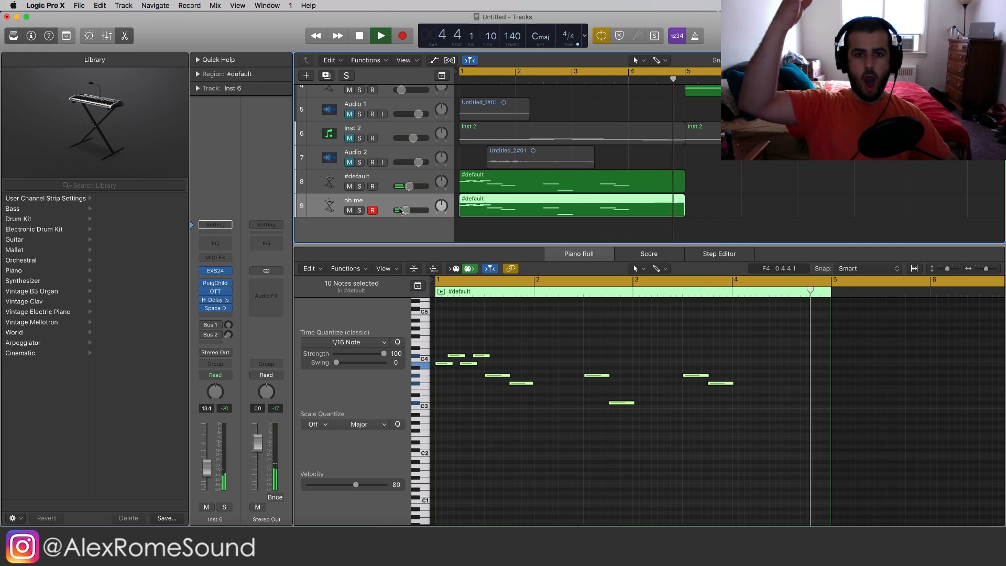
key(space)
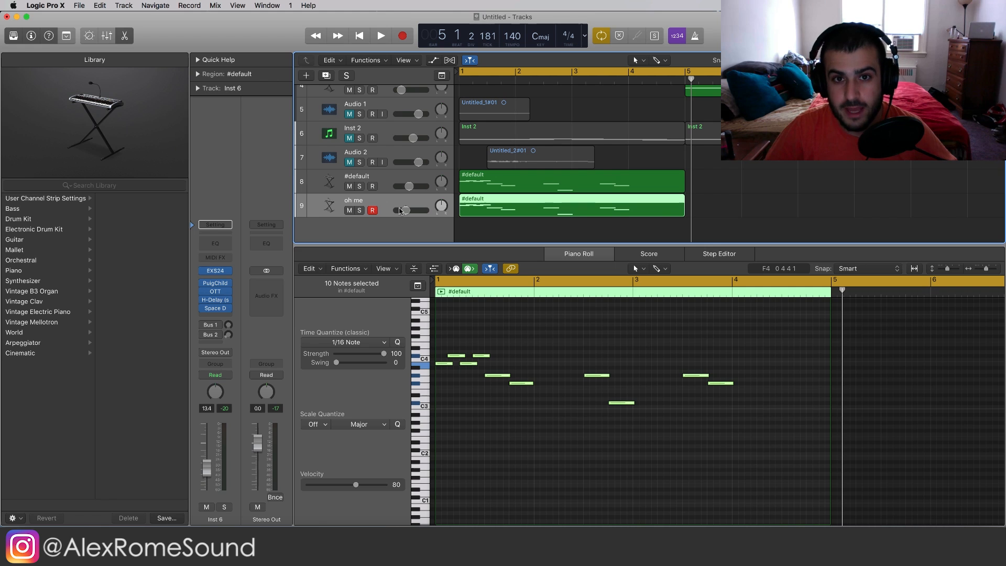
Place a copy of the ohhhh ME region at bar 1 on track 4.
scroll(723, 197, up, 5)
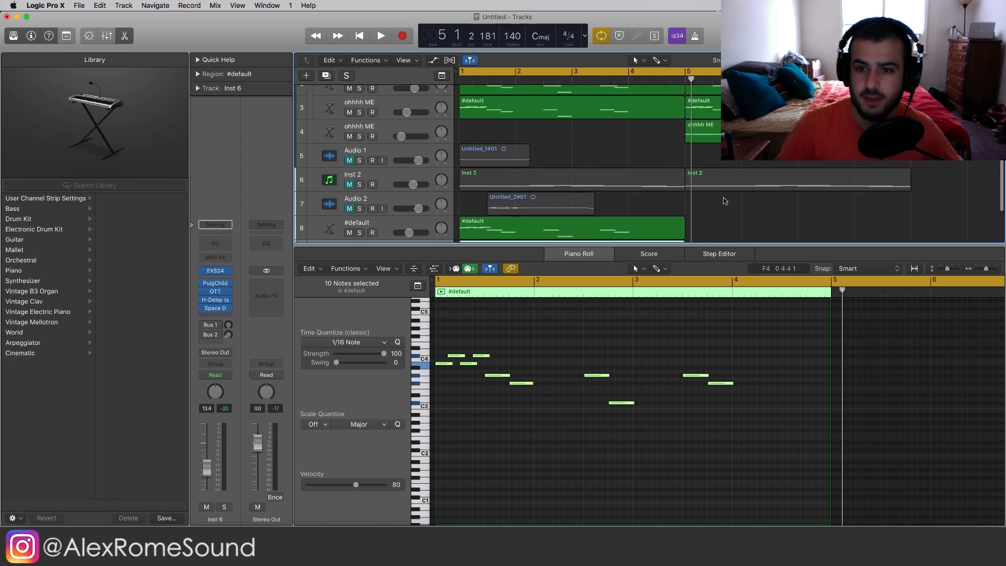
click(706, 168)
scroll(708, 169, down, 2)
click(737, 164)
scroll(842, 169, down, 4)
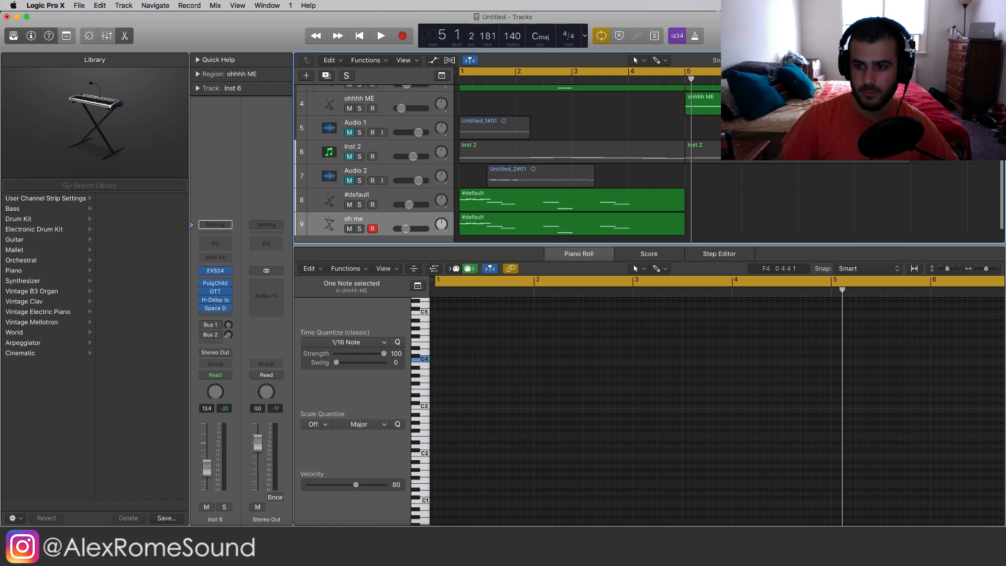
click(943, 104)
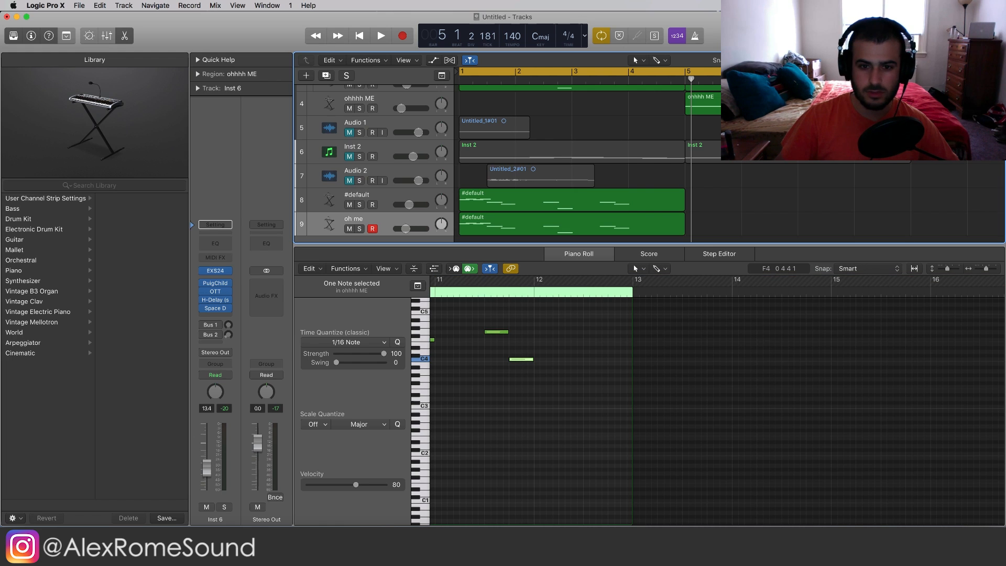
drag(944, 104, 431, 105)
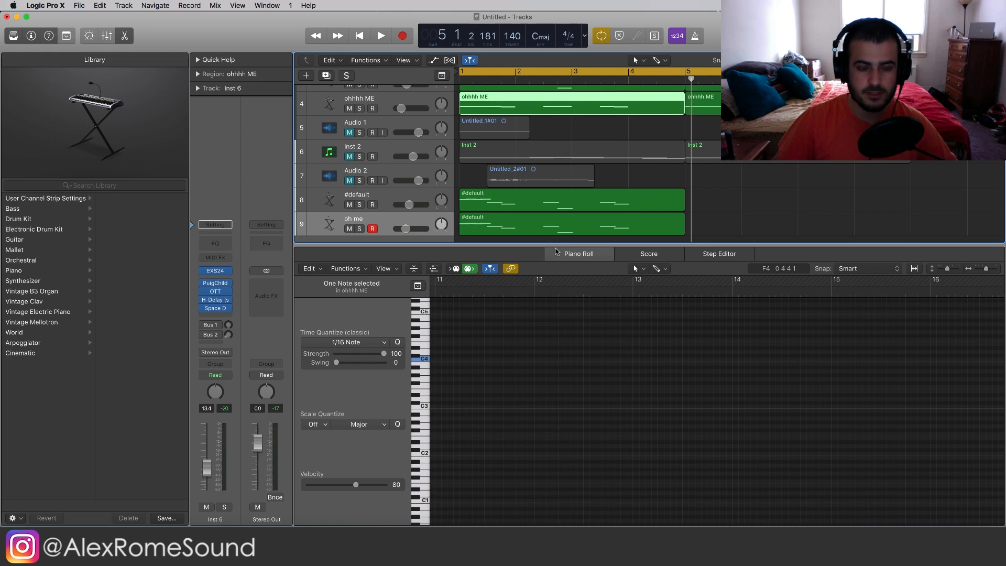
Play back all the lead layers together from bar 1 and look over their tracks.
key(space)
scroll(516, 204, up, 2)
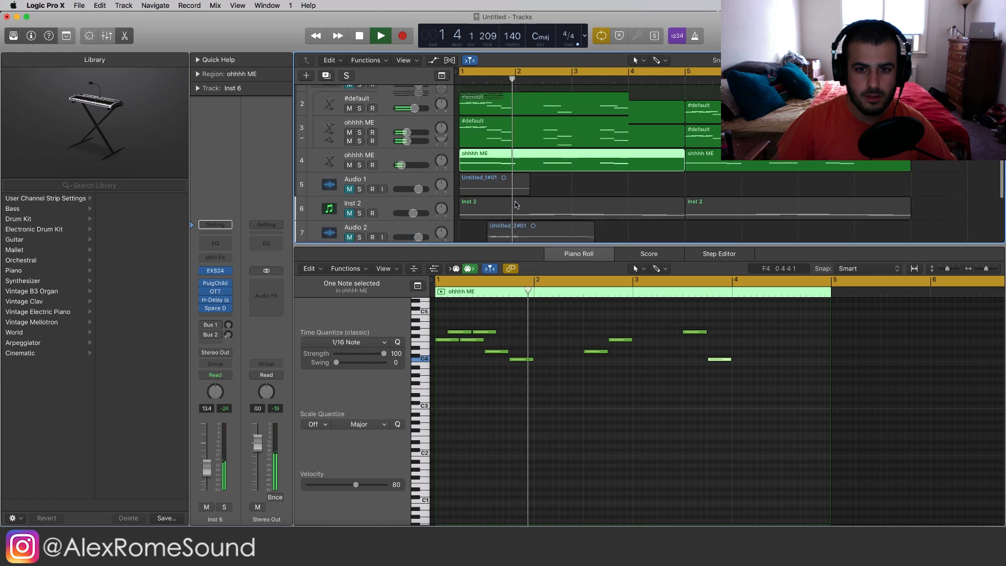
scroll(517, 204, up, 1)
key(space)
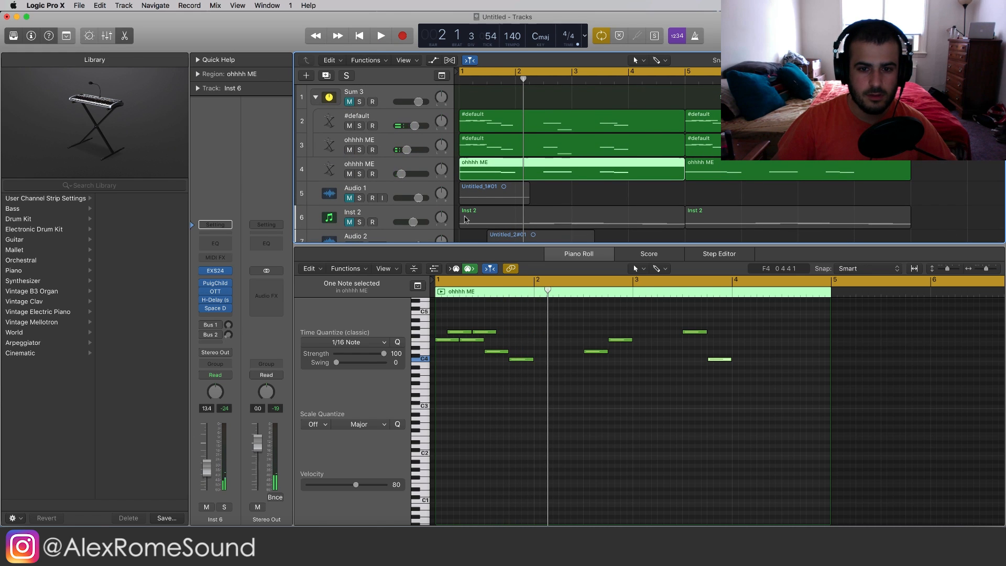
key(space)
scroll(469, 212, down, 3)
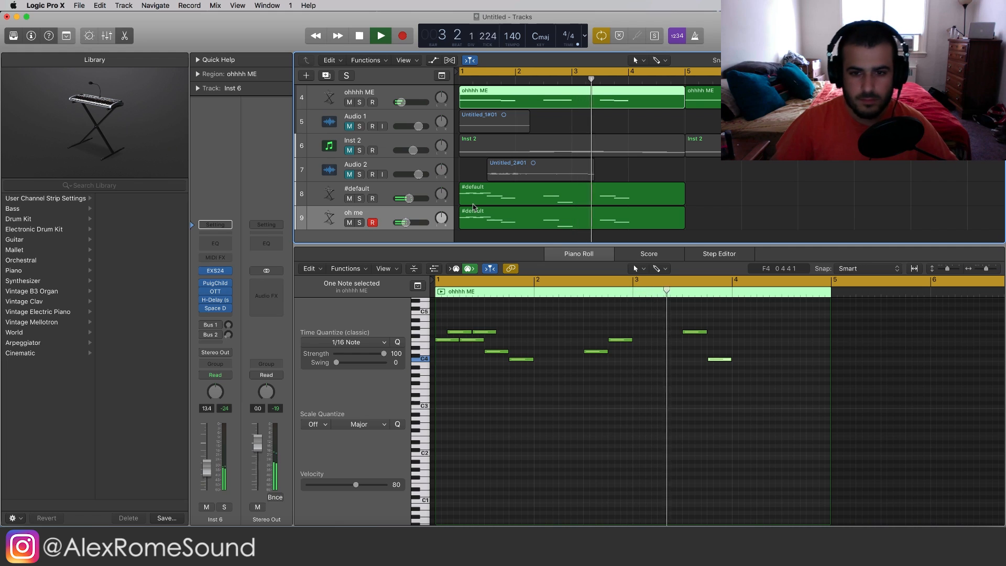
key(space)
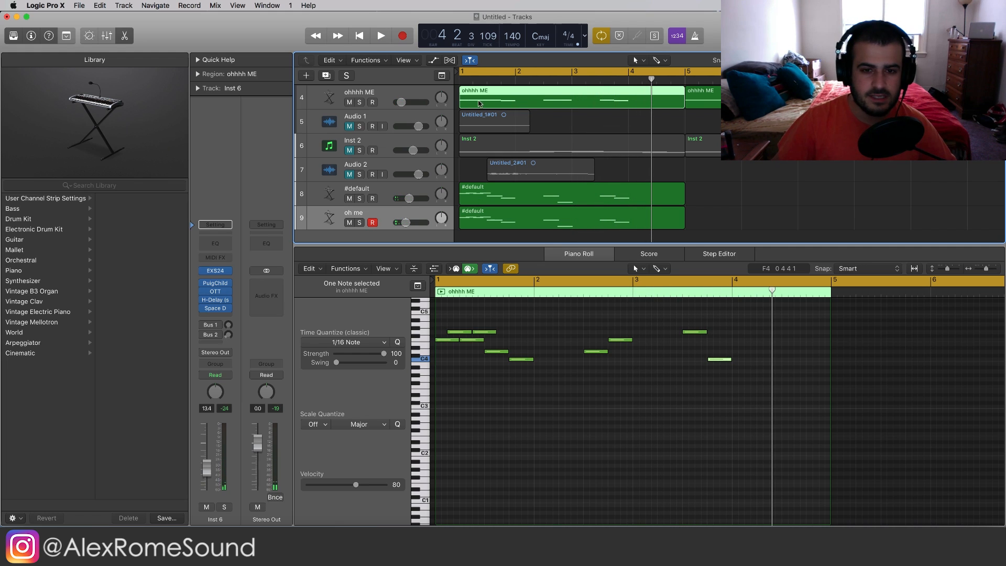
Unmute the Inst 2 track and play it together with the lead layers.
click(409, 93)
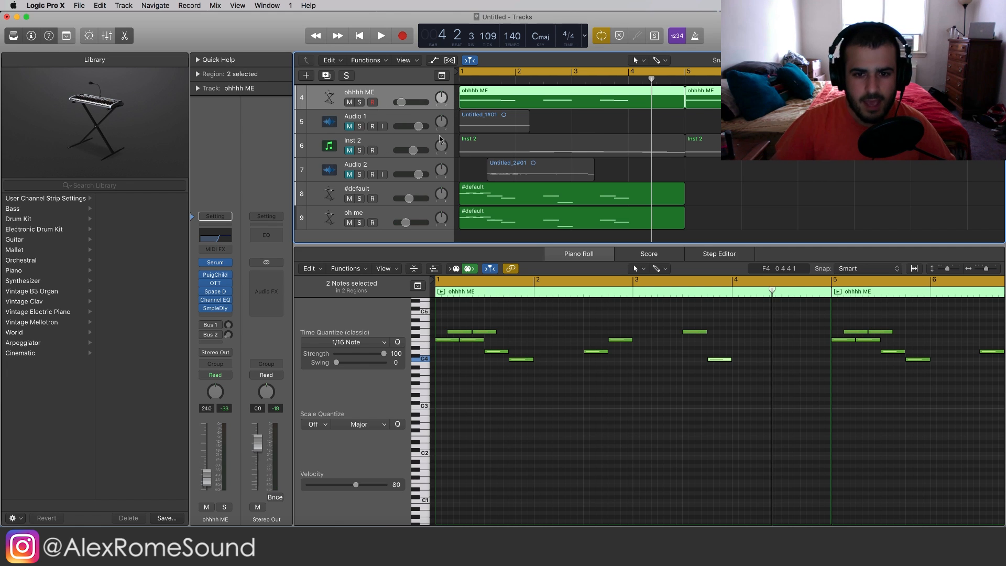
click(350, 150)
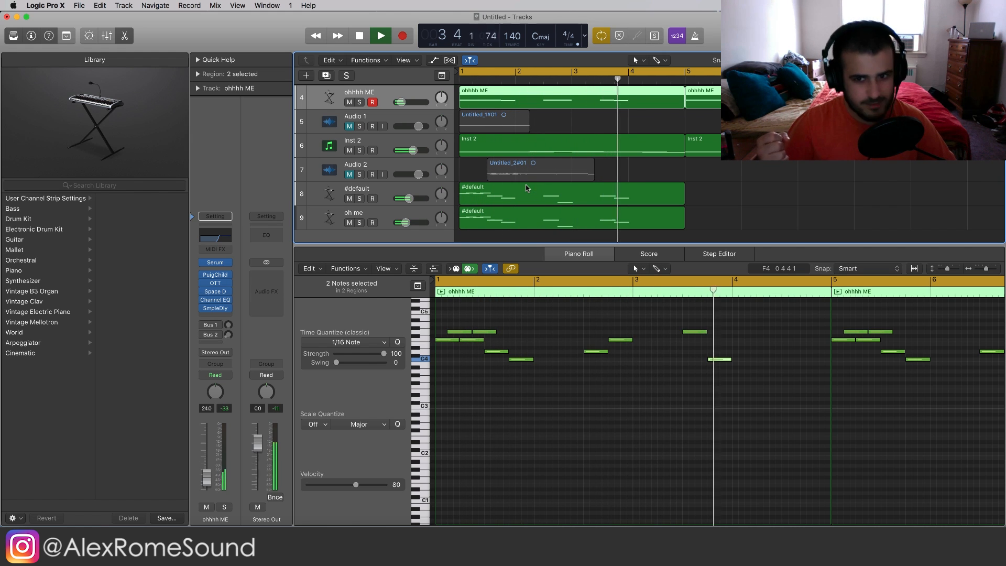
key(space)
click(733, 214)
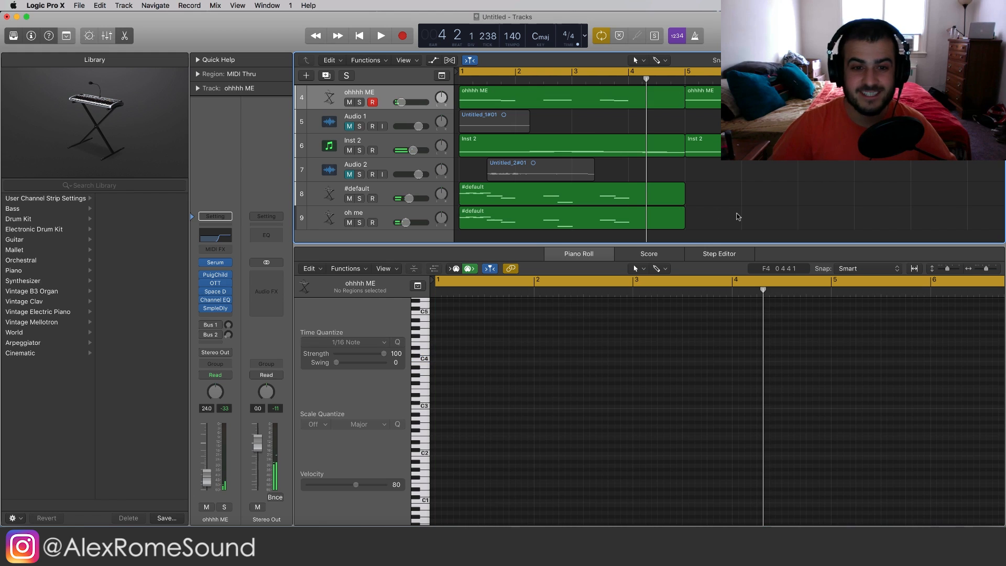
Collapse the Piano Roll editor so that the Tracks area shows the full track list.
scroll(736, 208, up, 3)
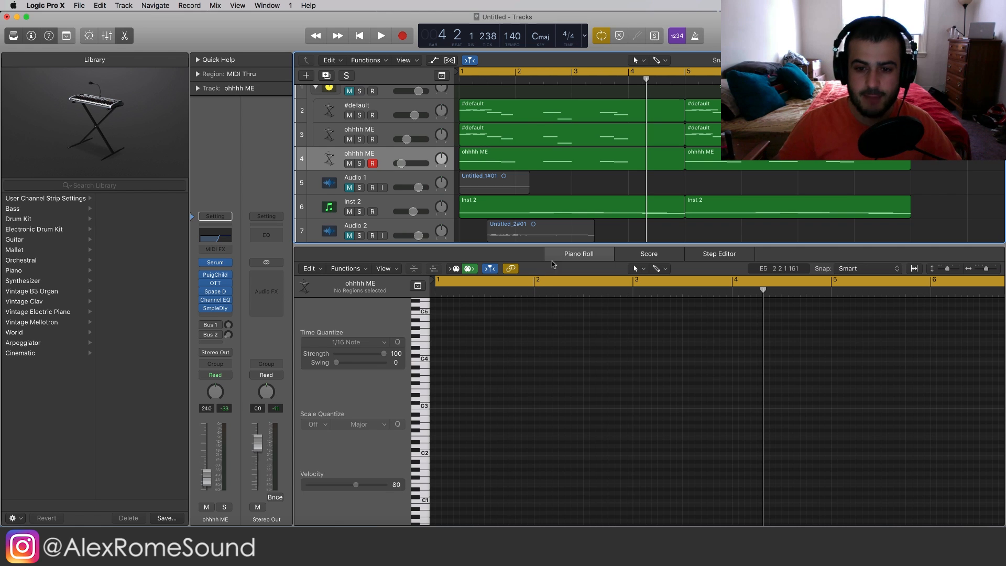
drag(582, 244, 521, 522)
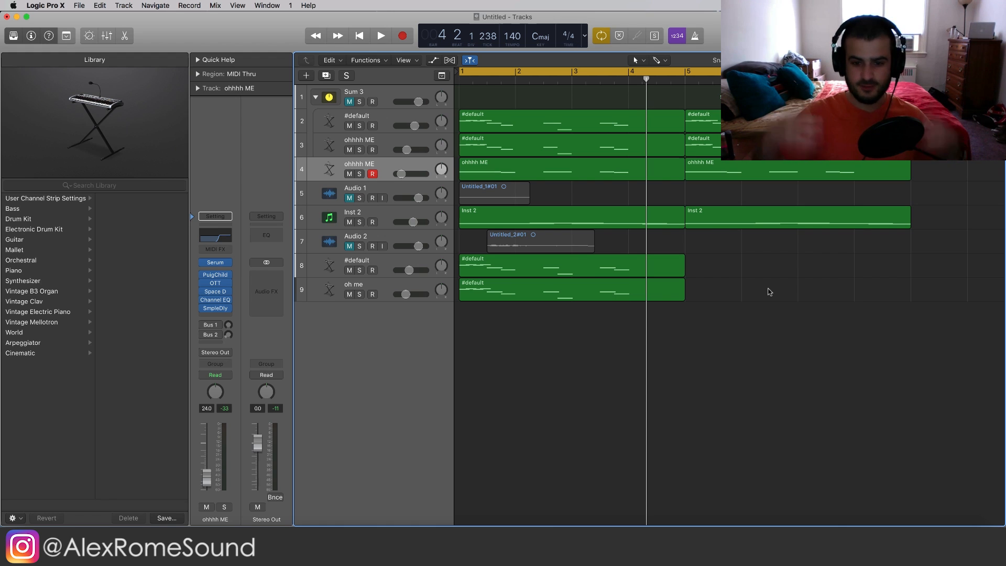
key(super+a)
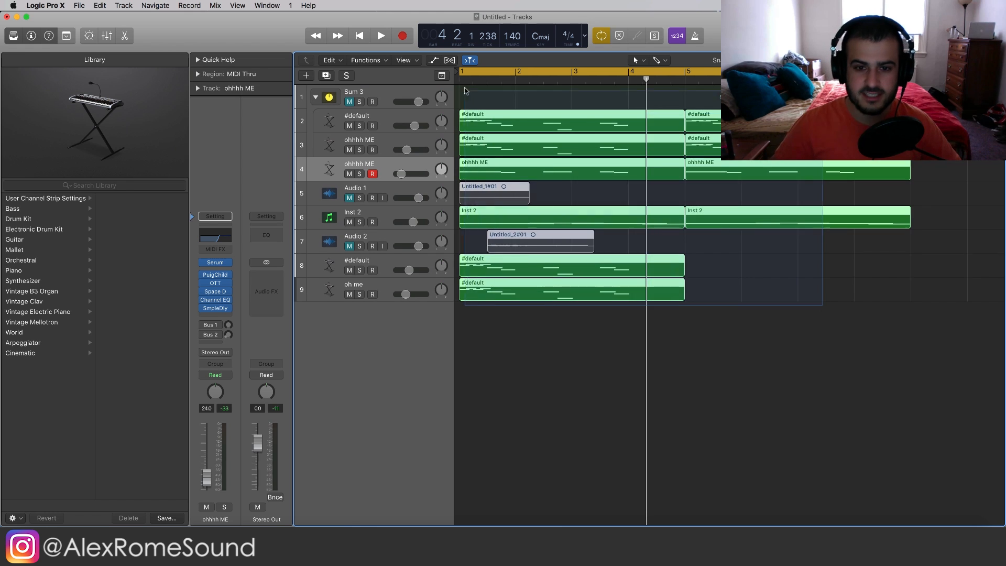
click(665, 348)
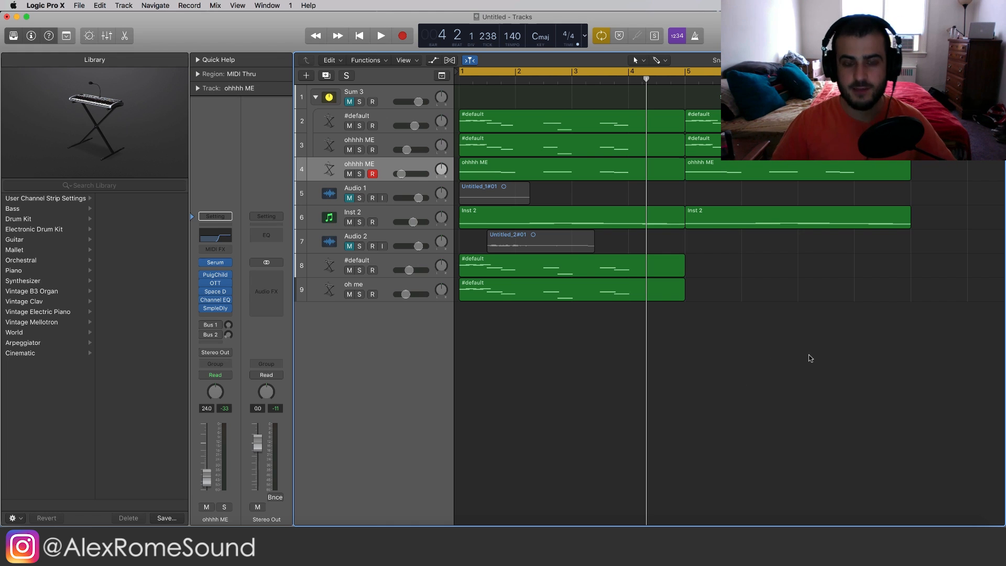
drag(840, 352, 465, 124)
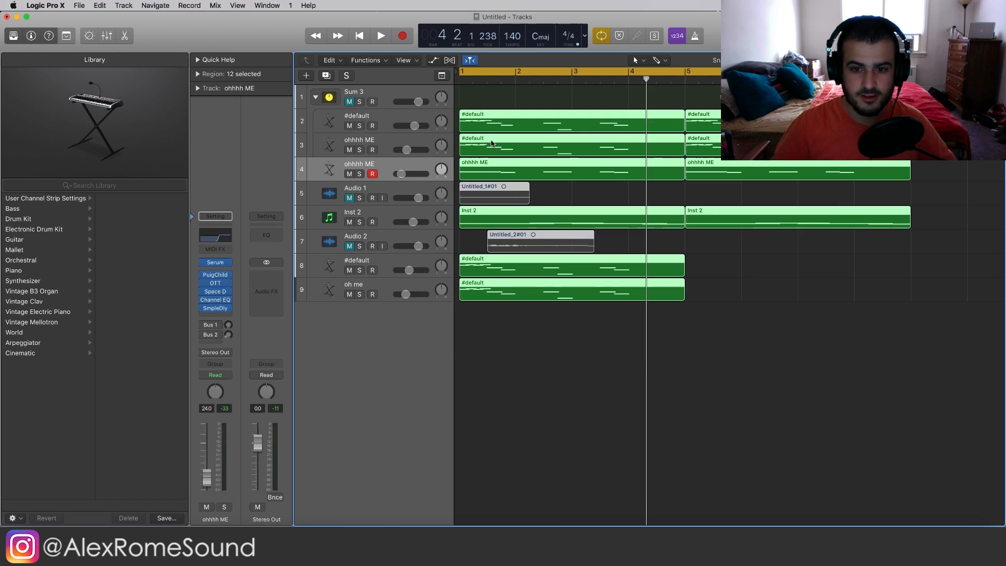
click(758, 362)
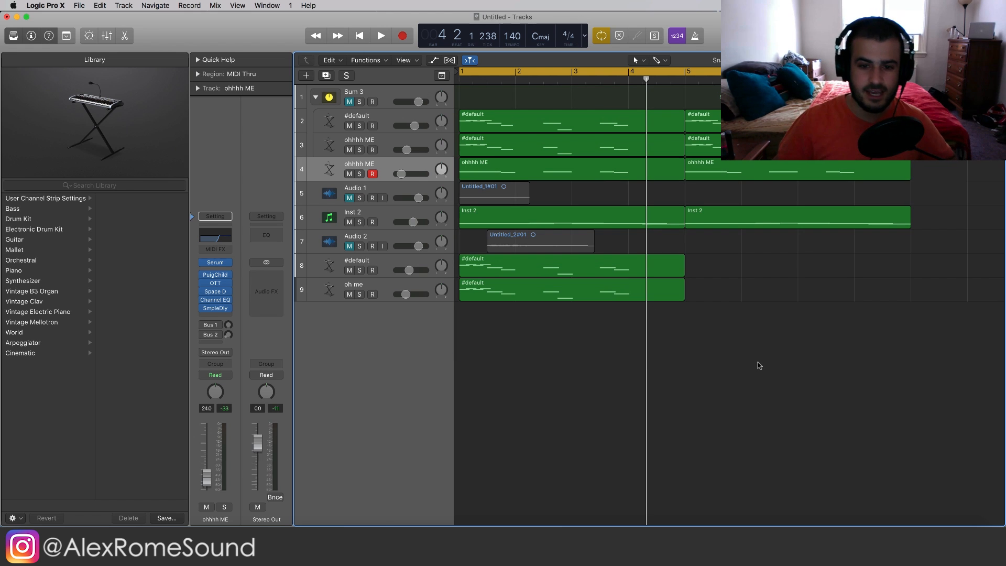